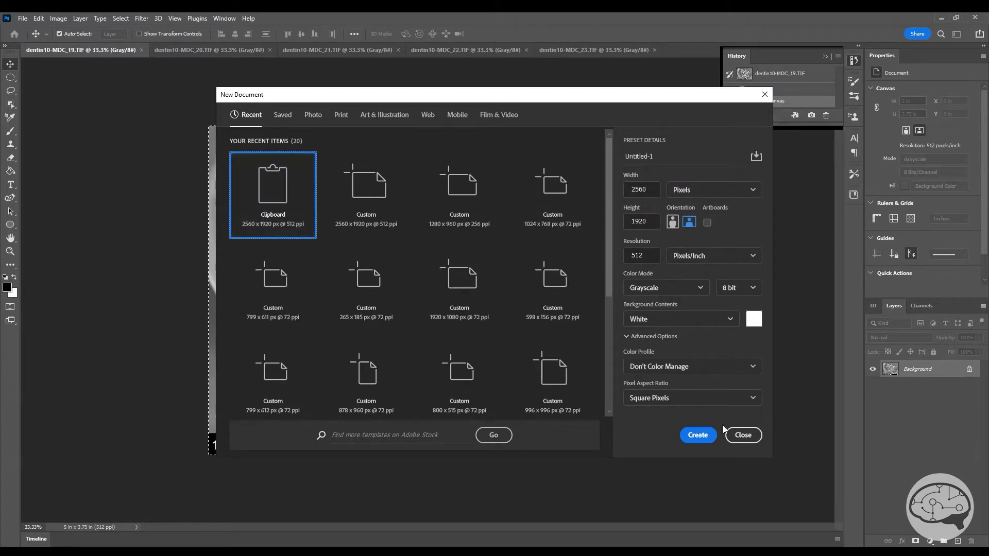
# Create a 2560 x 1920 px, 512 ppi, 8-bit grayscale document with a white background and paste the copied dentin10-MDC_19 image into it
pyautogui.click(708, 434)
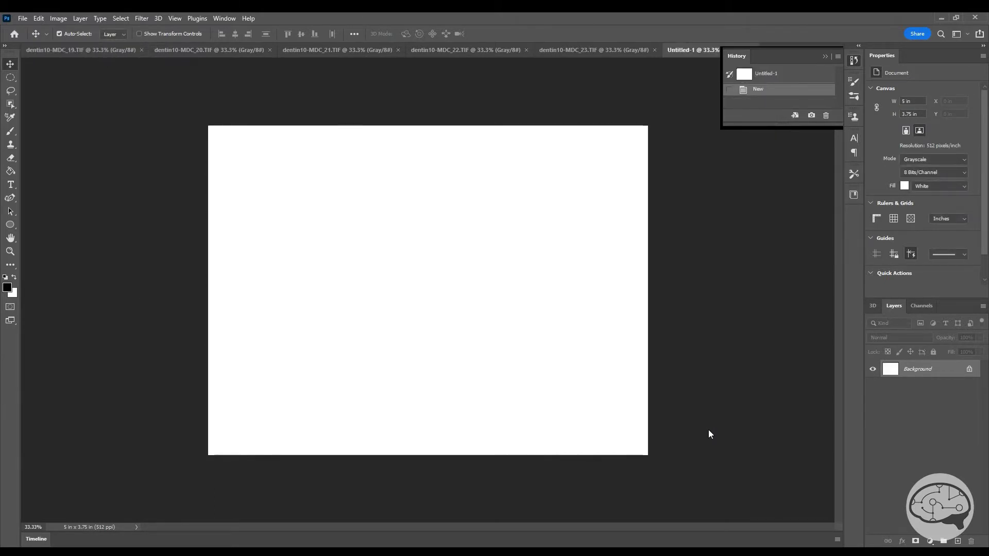
pyautogui.hotkey('ctrl', 'v')
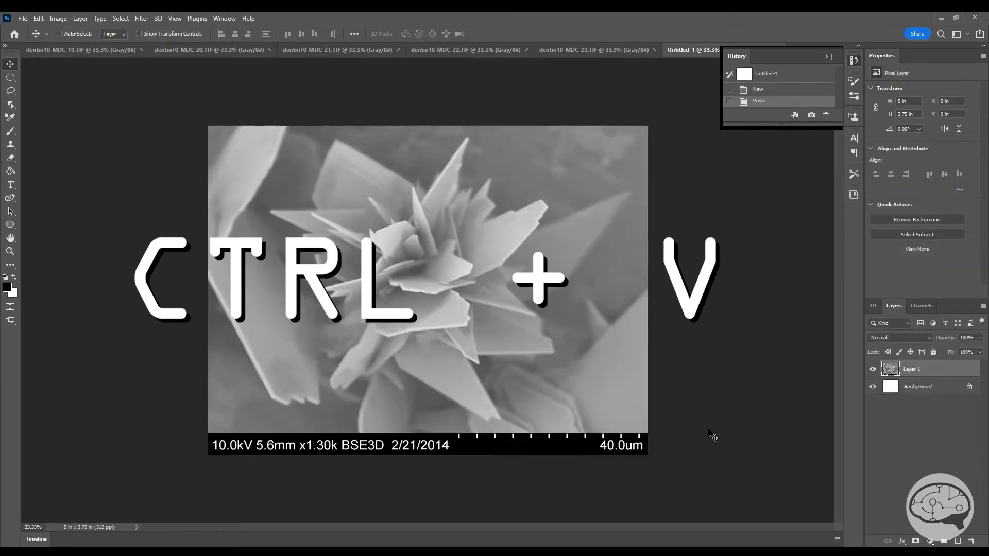
pyautogui.press('ctrl')
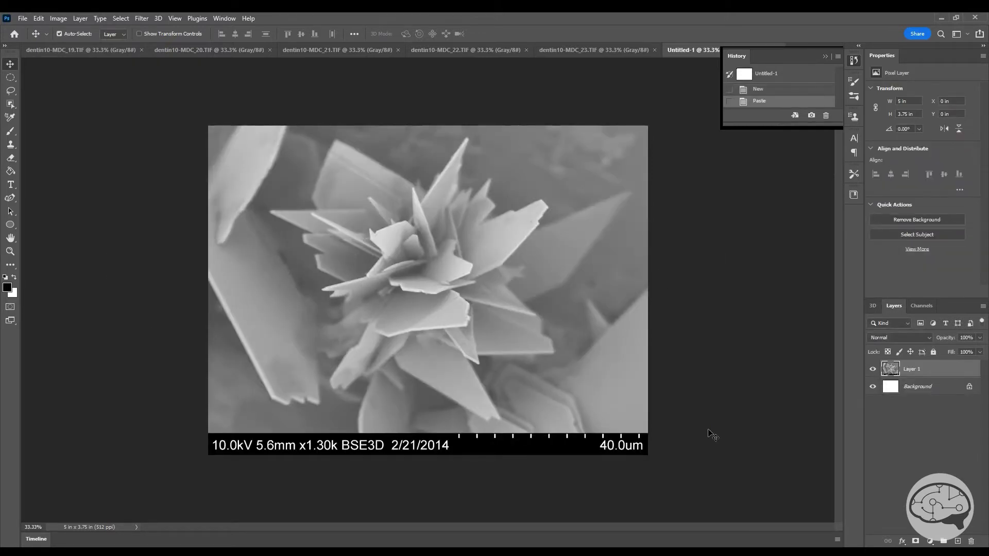
# Close dentin10-MDC_19.TIF and copy the whole dentin10-MDC_20.TIF image into Untitled-1 as a new layer
pyautogui.click(104, 50)
pyautogui.hotkey('ctrl', 'w')
pyautogui.hotkey('ctrl', 'a')
pyautogui.hotkey('ctrl', 'c')
pyautogui.click(594, 52)
pyautogui.hotkey('ctrl', 'v')
# Close dentin10-MDC_20.TIF and copy the whole dentin10-MDC_21.TIF image into Untitled-1 as a new layer
pyautogui.click(108, 50)
pyautogui.hotkey('ctrl', 'w')
pyautogui.hotkey('ctrl', 'a')
pyautogui.hotkey('ctrl', 'c')
pyautogui.click(464, 50)
pyautogui.hotkey('ctrl', 'v')
# Close dentin10-MDC_21.TIF and copy the whole dentin10-MDC_22.TIF image into Untitled-1 as a new layer
pyautogui.click(103, 50)
pyautogui.hotkey('ctrl', 'w')
pyautogui.hotkey('ctrl', 'a')
pyautogui.hotkey('ctrl', 'c')
pyautogui.click(332, 50)
pyautogui.hotkey('ctrl', 'v')
# Close dentin10-MDC_22.TIF, copy the whole dentin10-MDC_23.TIF image into Untitled-1 as a new layer, and close its source file
pyautogui.click(140, 50)
pyautogui.hotkey('ctrl', 'w')
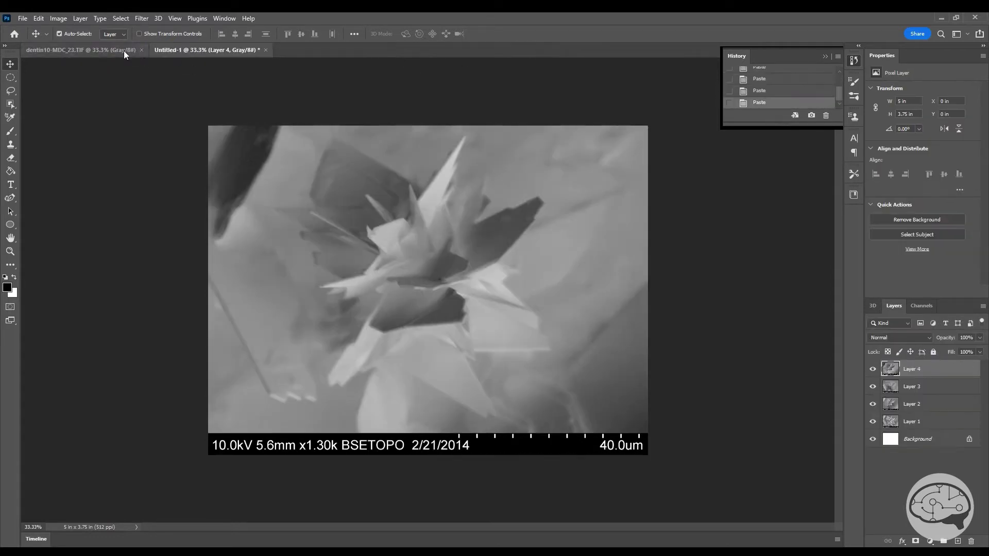
pyautogui.hotkey('ctrl', 'a')
pyautogui.hotkey('ctrl', 'c')
pyautogui.click(243, 50)
pyautogui.hotkey('ctrl', 'v')
pyautogui.click(141, 50)
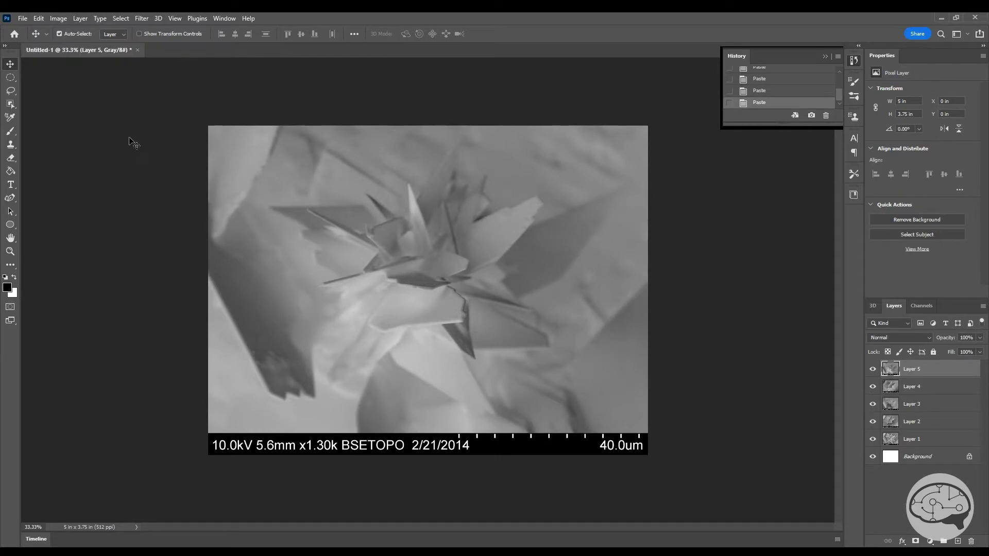
# Rename Layer 1 as "Master Image"
pyautogui.click(916, 442)
pyautogui.doubleClick(844, 343)
pyautogui.write('Master Image')
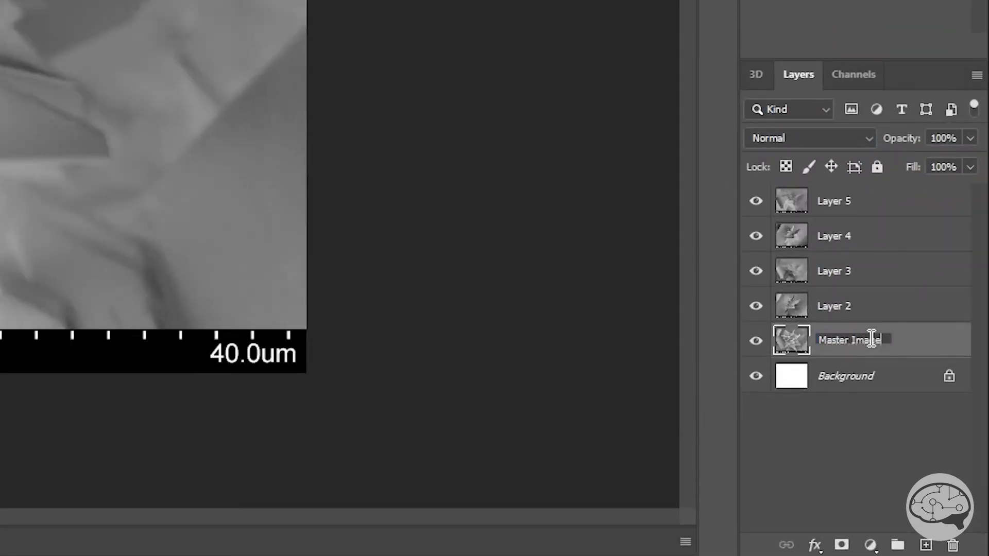
pyautogui.press('Return')
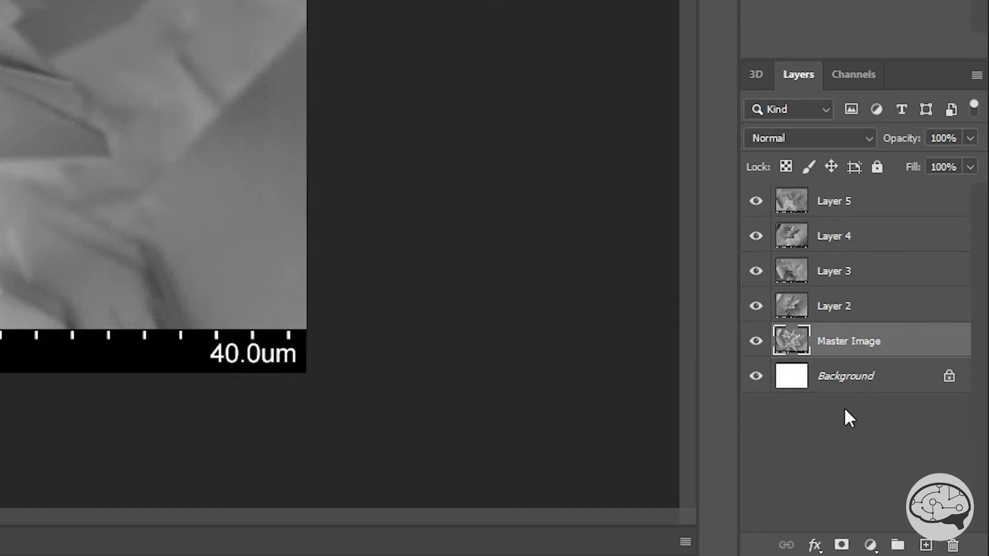
# Fill the Background layer with black and convert the document to RGB Color mode without flattening the layers
pyautogui.click(844, 382)
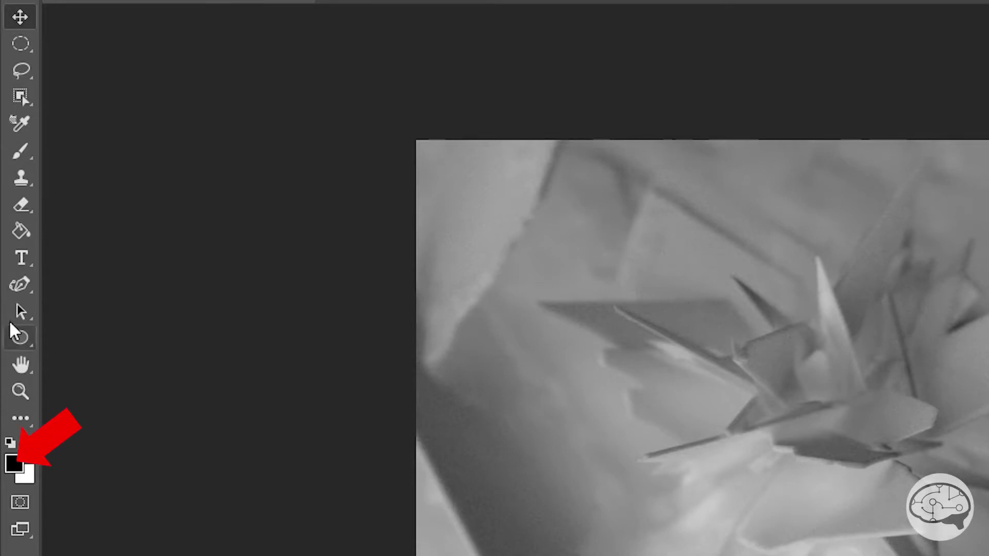
pyautogui.click(21, 231)
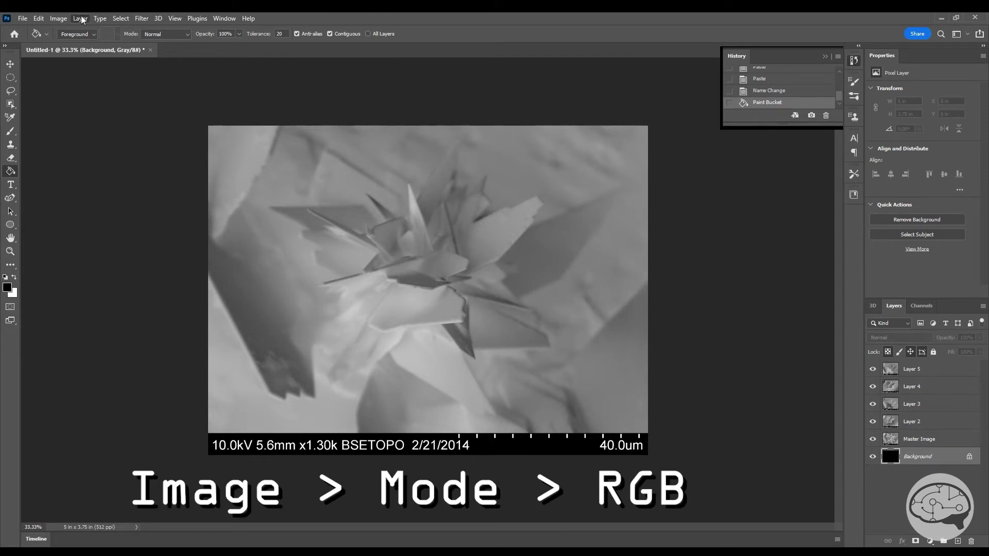
pyautogui.hotkey('alt', 'i')
pyautogui.press('Right')
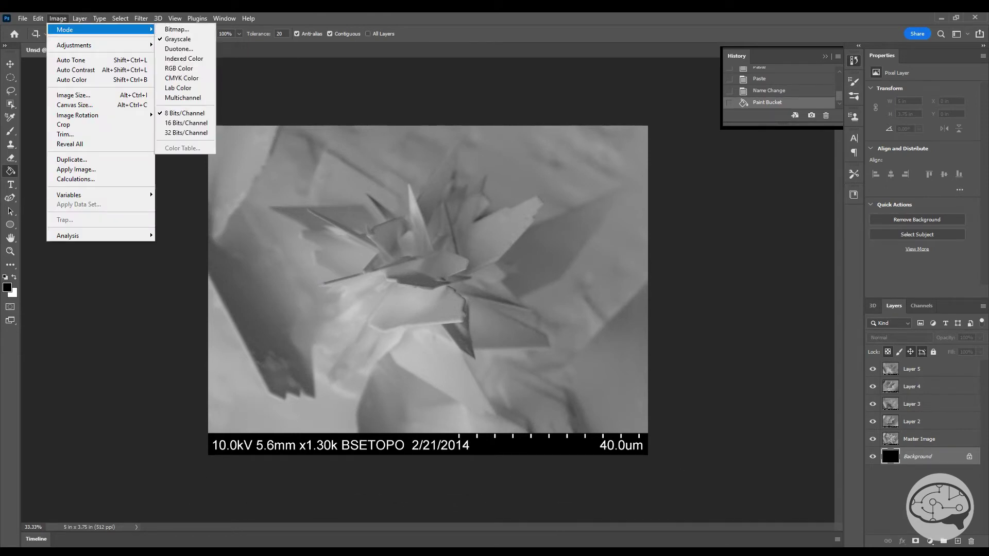
pyautogui.click(207, 70)
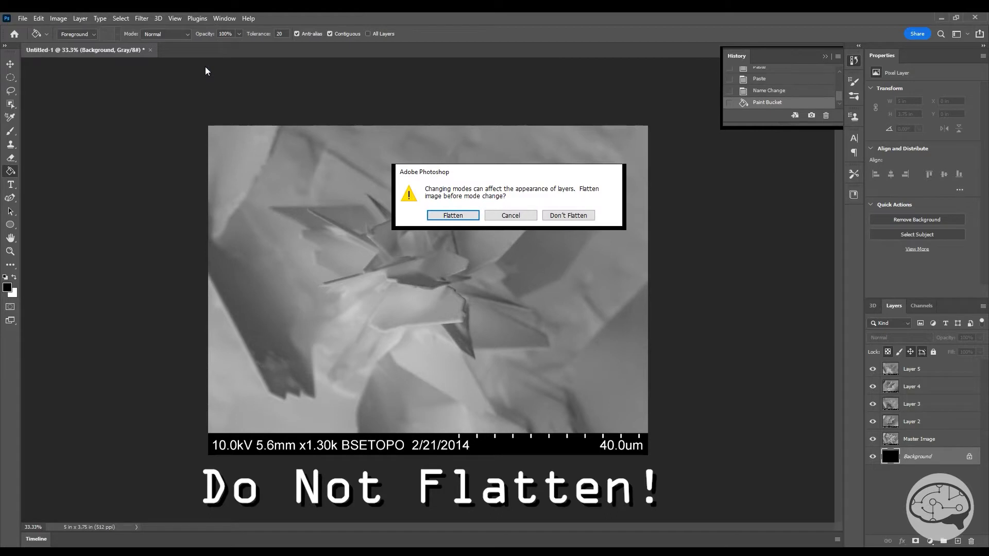
pyautogui.click(583, 219)
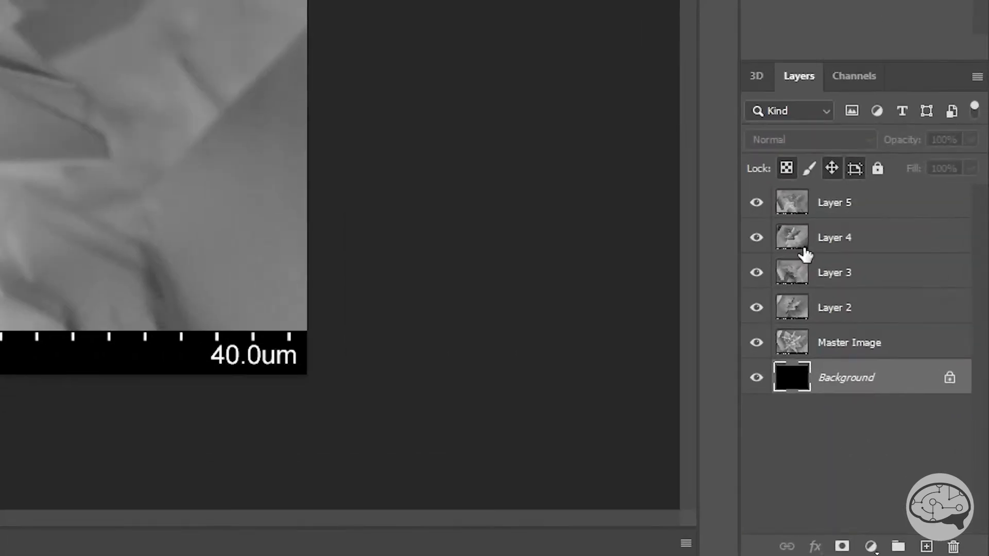
# Hide Layer 4, Layer 3 and Layer 2
pyautogui.click(873, 386)
pyautogui.click(757, 273)
pyautogui.click(757, 307)
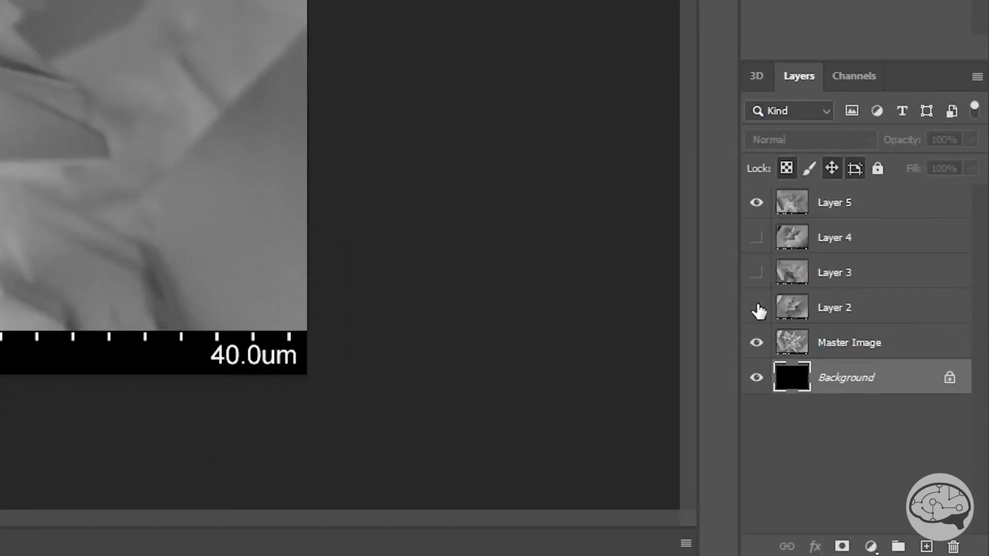
# Set the opacity of Layer 5 to 50%
pyautogui.click(938, 206)
pyautogui.click(947, 135)
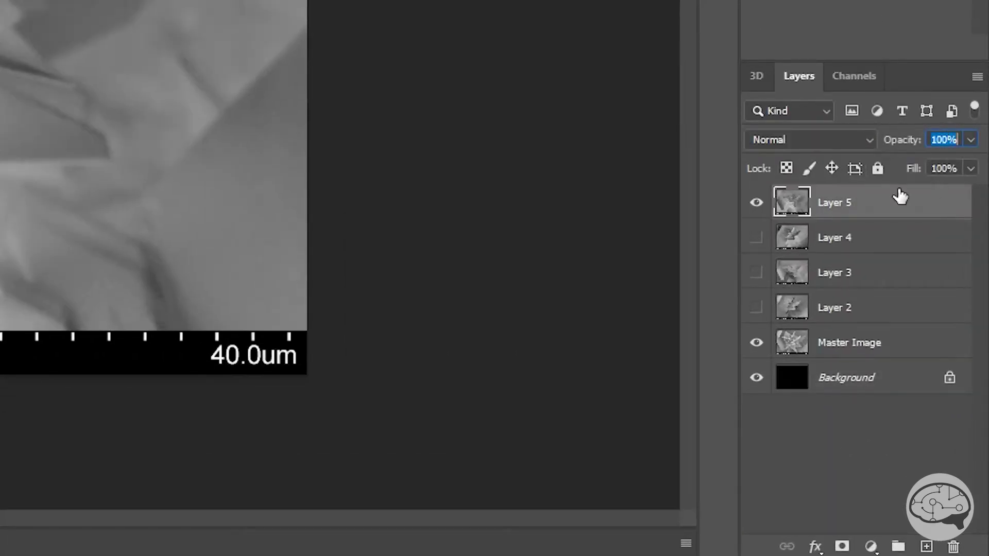
pyautogui.write('50')
pyautogui.press('Return')
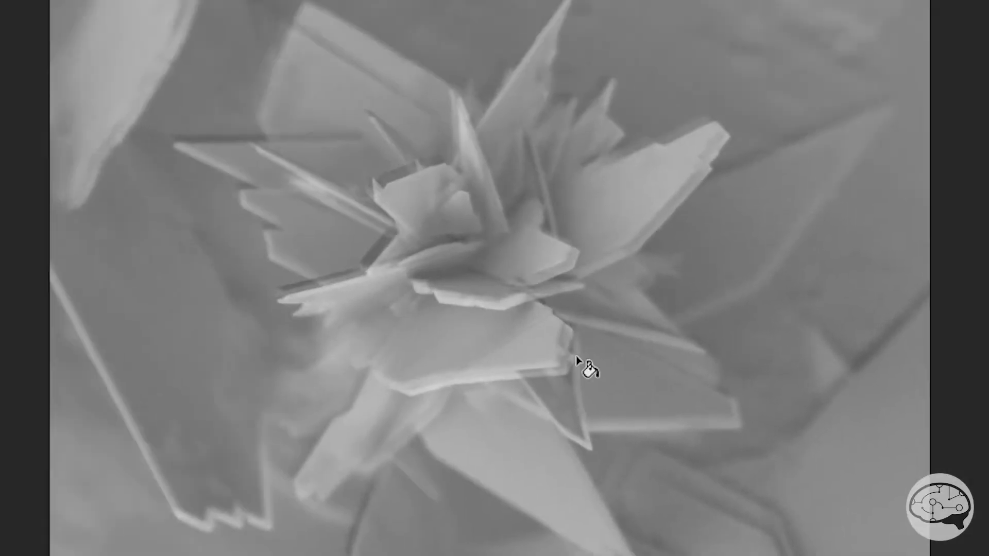
# Move the semi-transparent overlay layer so that its crystal edges line up with the Master Image
pyautogui.hotkey('ctrl', '+')
pyautogui.hotkey('ctrl', '+')
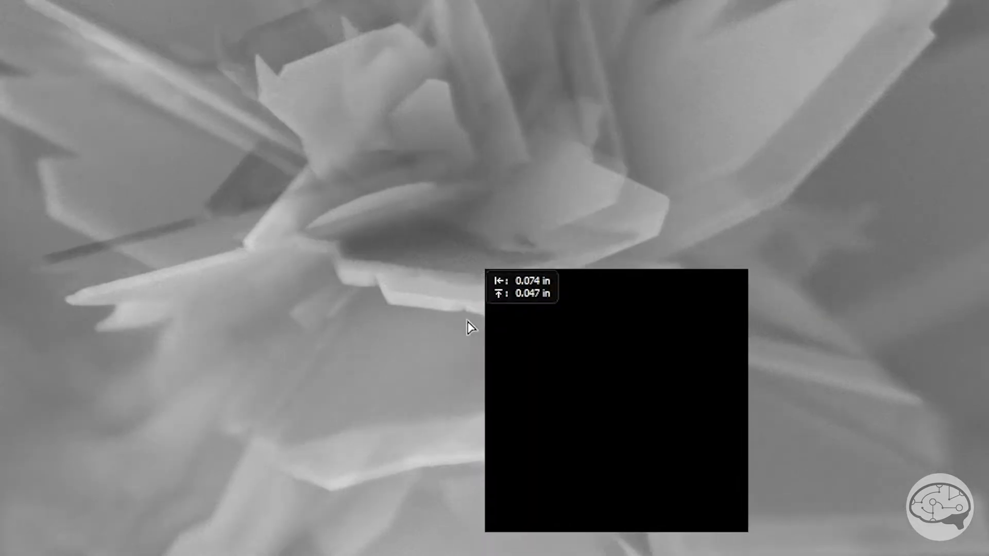
pyautogui.moveTo(470, 327); pyautogui.dragTo(516, 371)
pyautogui.hotkey('alt', 'shift', 's')
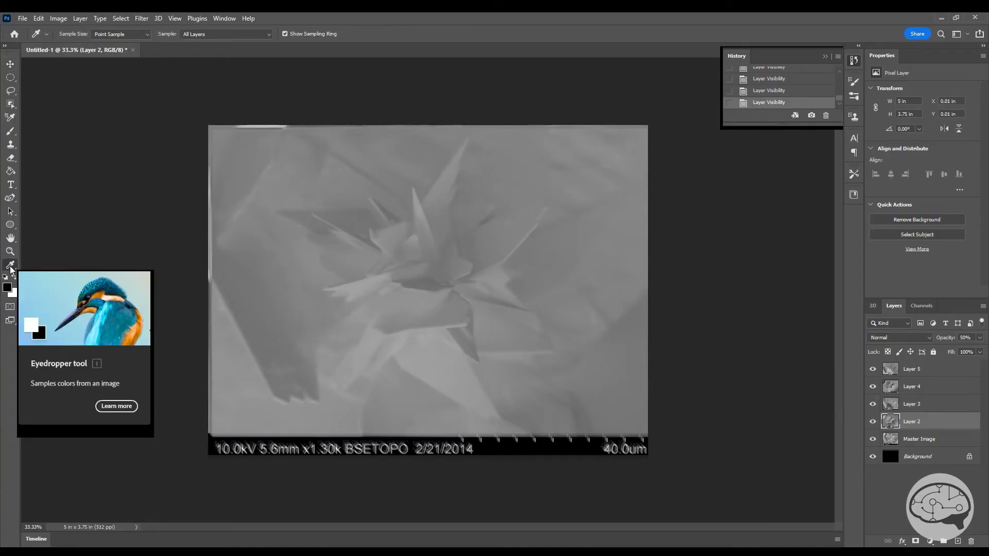
# Crop the image to about 4.96 x 3.47 in, cutting off the uneven borders and the data bar along the bottom
pyautogui.rightClick(11, 268)
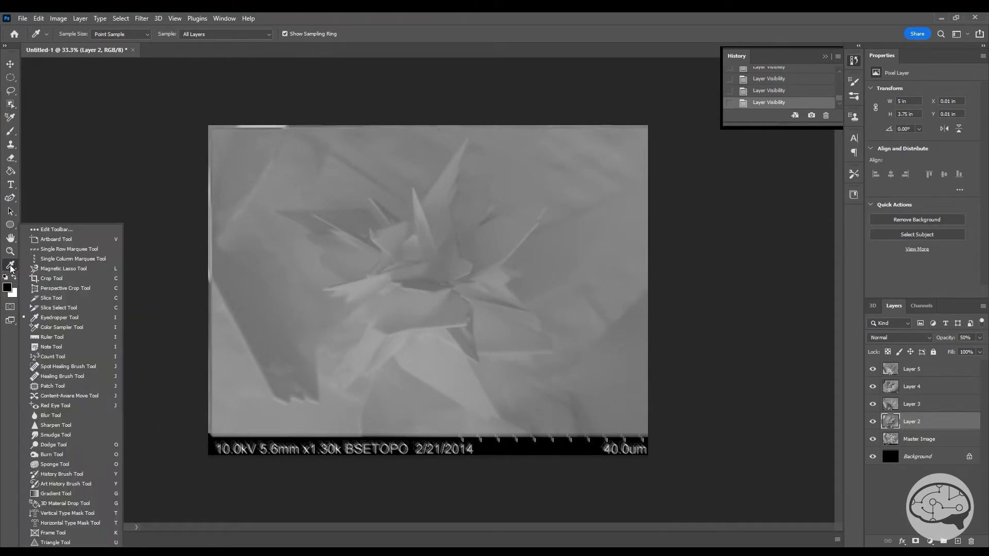
pyautogui.click(54, 279)
pyautogui.moveTo(210, 125); pyautogui.dragTo(214, 132)
pyautogui.moveTo(425, 454); pyautogui.dragTo(425, 443)
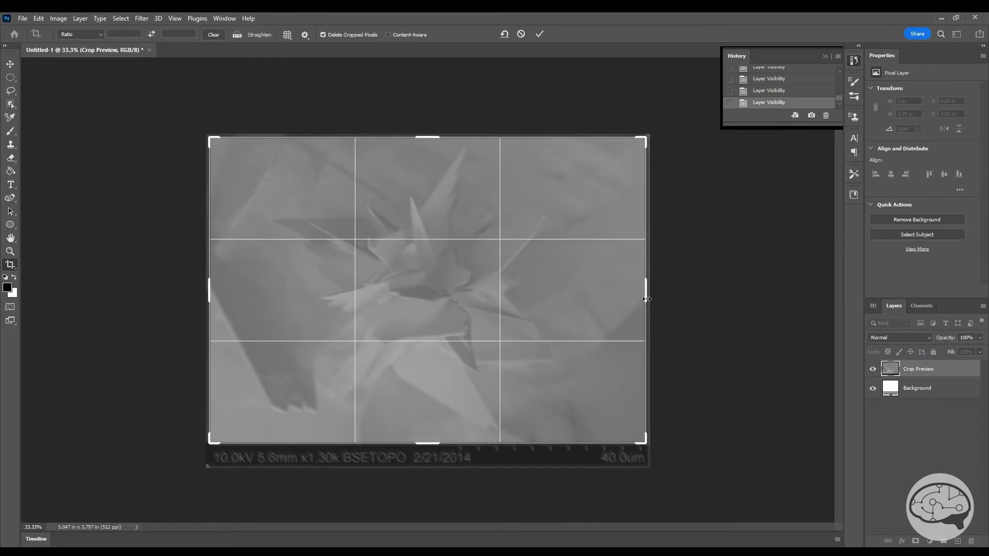
pyautogui.click(539, 34)
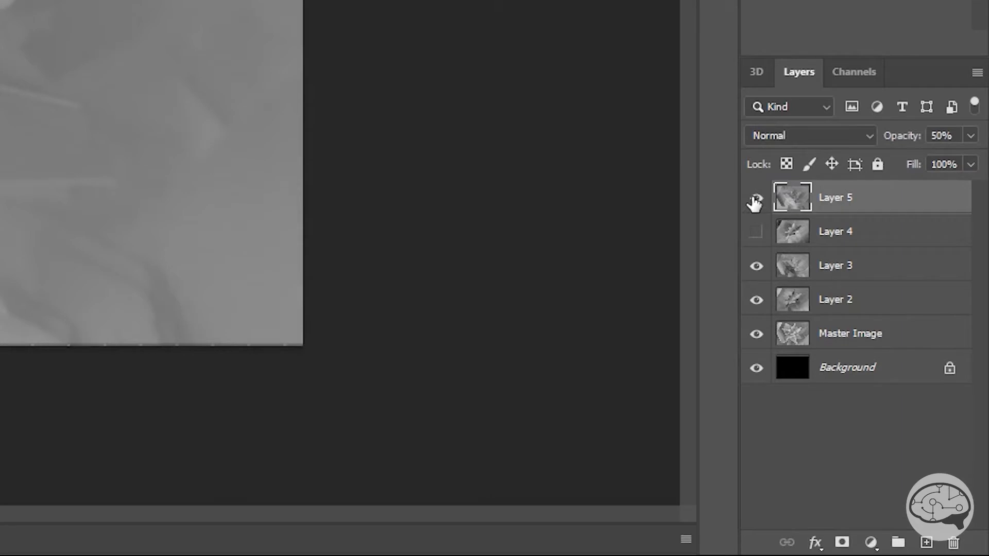
# Hide Layer 2 and check the opacity setting of Layer 5
pyautogui.click(754, 301)
pyautogui.click(970, 136)
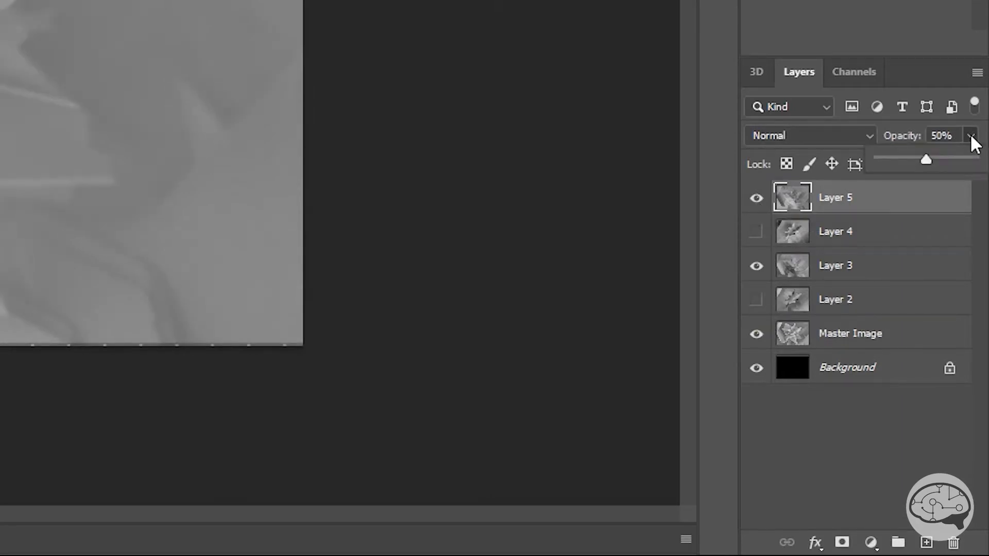
pyautogui.click(971, 136)
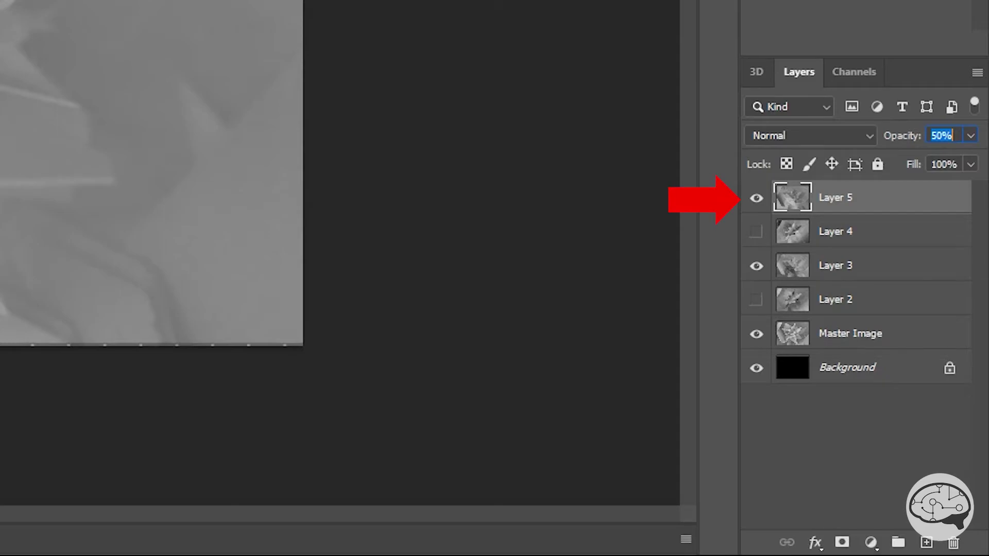
# Limit Layer 5 to the red channel by turning off G and B in its Blending Options
pyautogui.rightClick(834, 197)
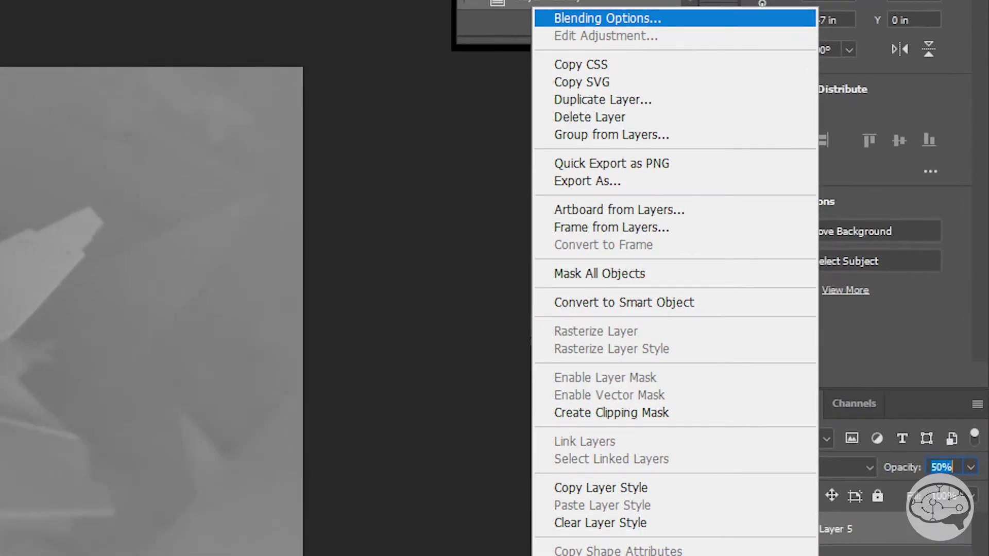
pyautogui.click(768, 17)
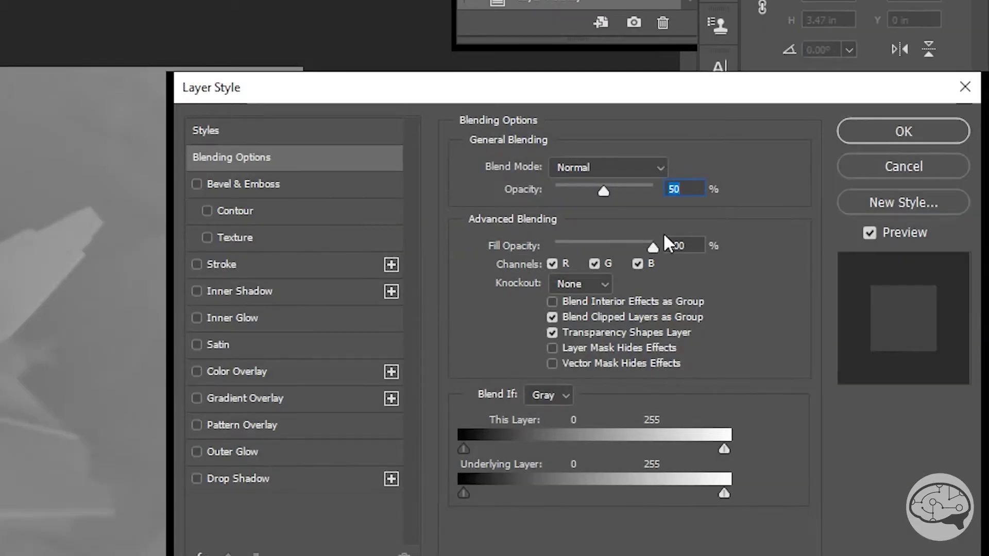
pyautogui.click(594, 263)
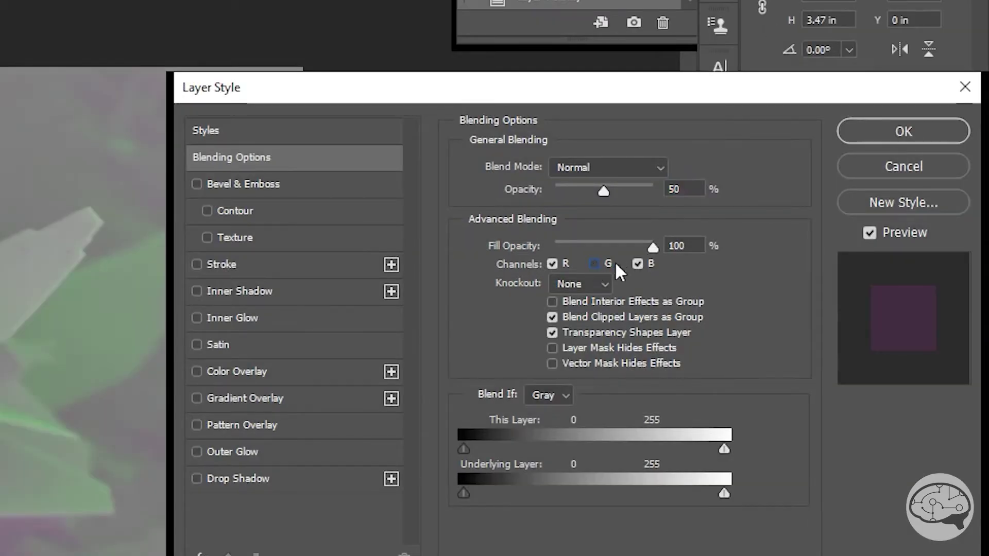
pyautogui.click(641, 262)
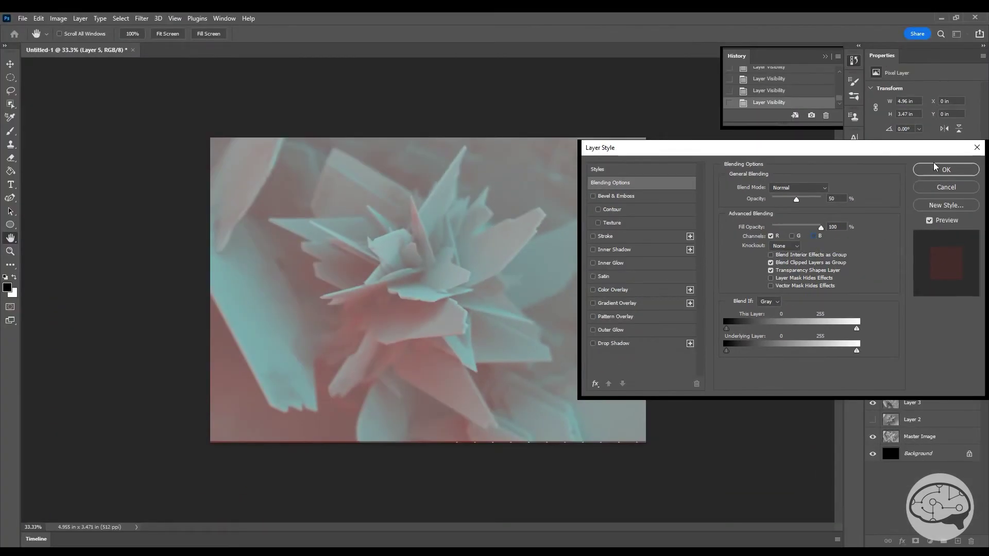
pyautogui.click(945, 169)
pyautogui.press('c')
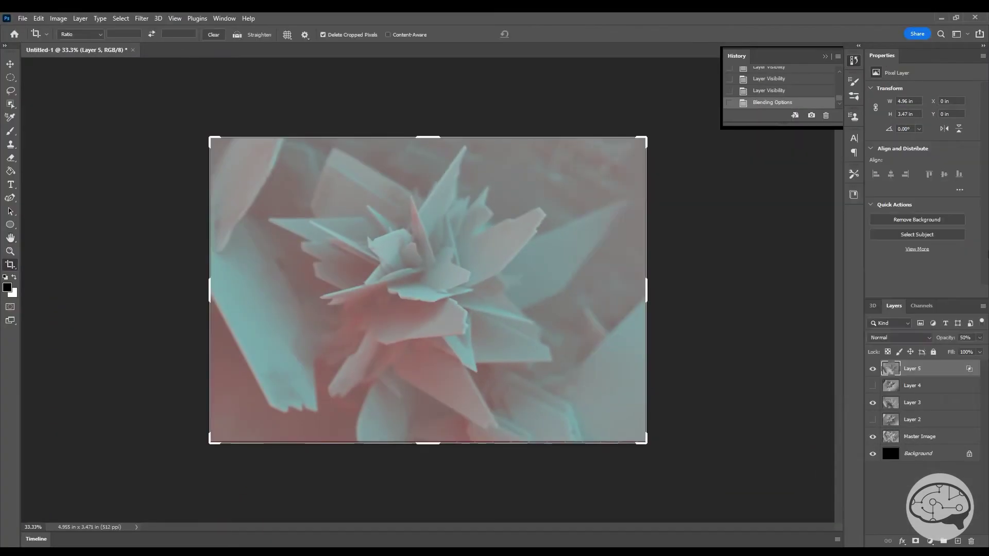
# Limit Layer 3 to the blue channel by turning off R and G in its Blending Options
pyautogui.click(935, 402)
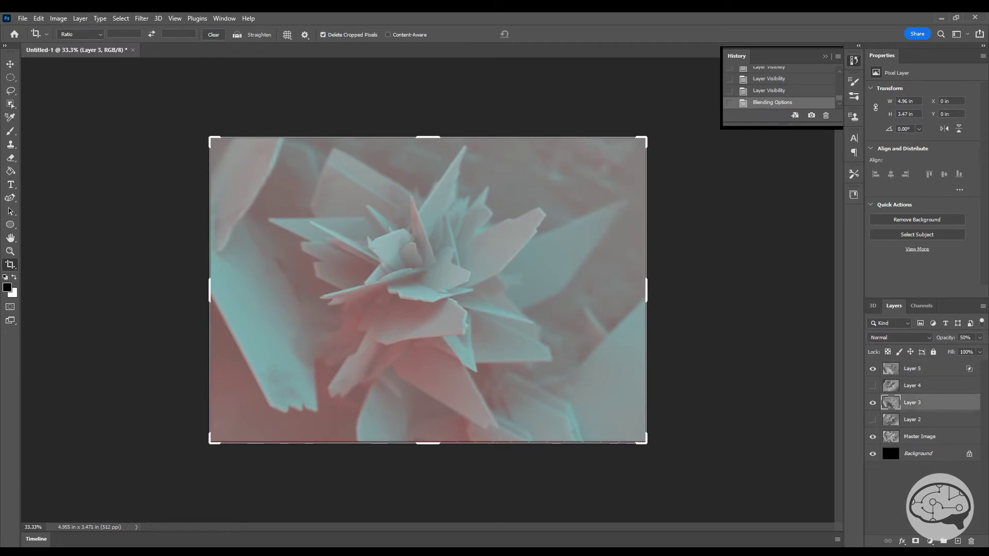
pyautogui.doubleClick(935, 402)
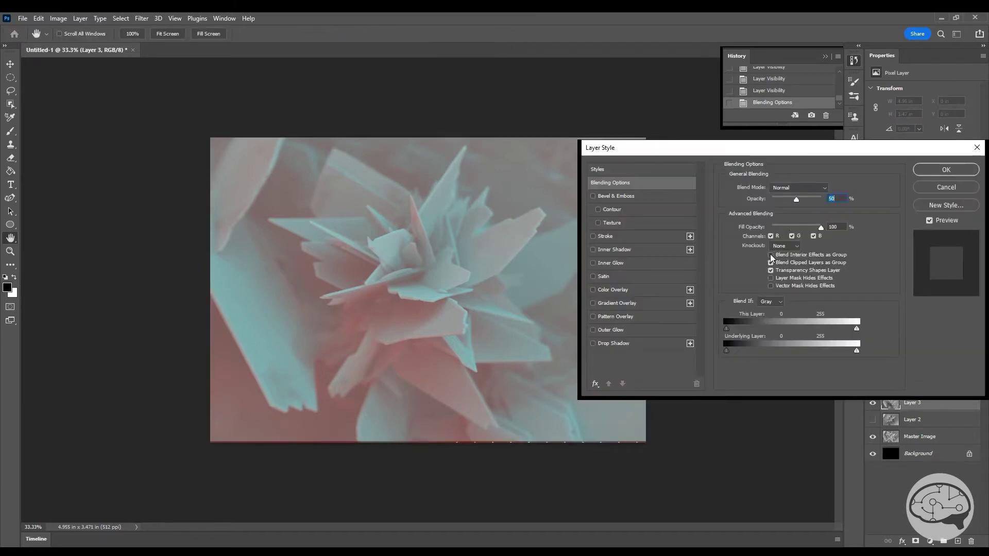
pyautogui.click(793, 236)
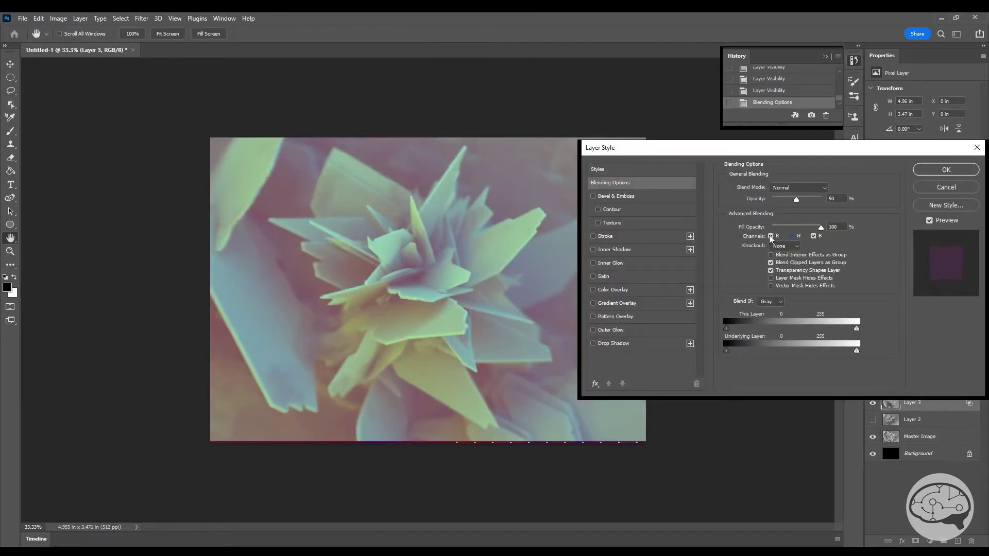
pyautogui.click(770, 236)
pyautogui.click(959, 173)
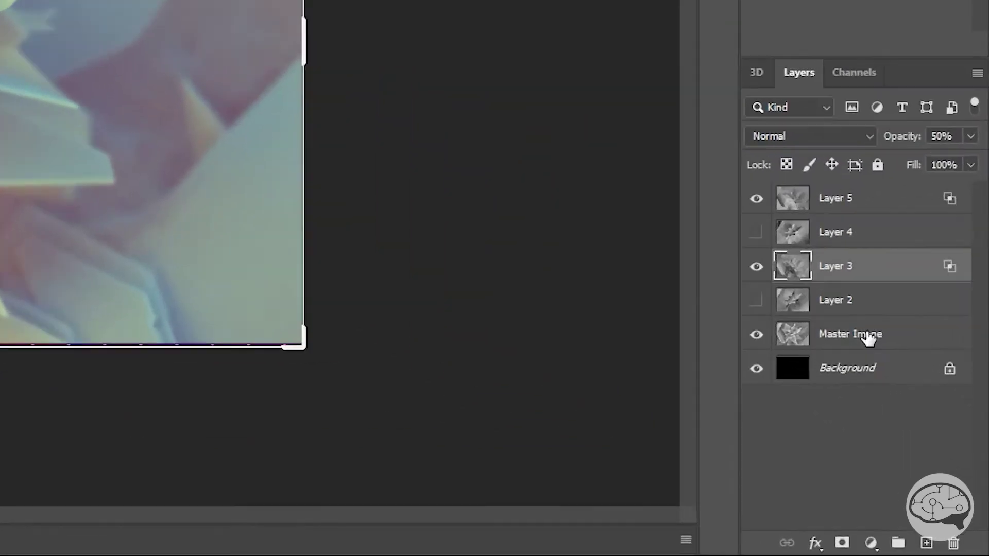
# Move the Master Image layer to the top of the layer stack and set its opacity to 50%
pyautogui.click(925, 438)
pyautogui.moveTo(913, 338); pyautogui.dragTo(893, 198)
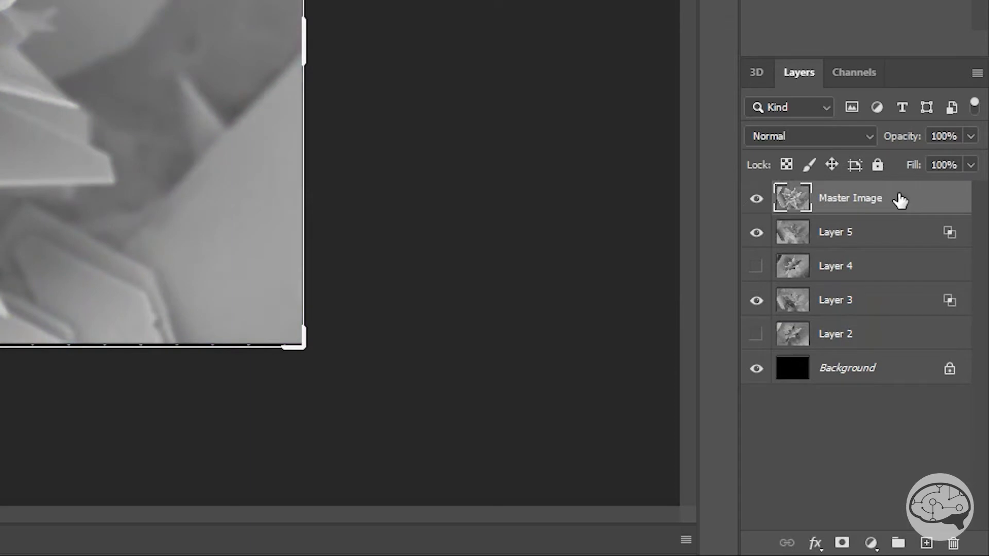
pyautogui.click(939, 137)
pyautogui.write('5')
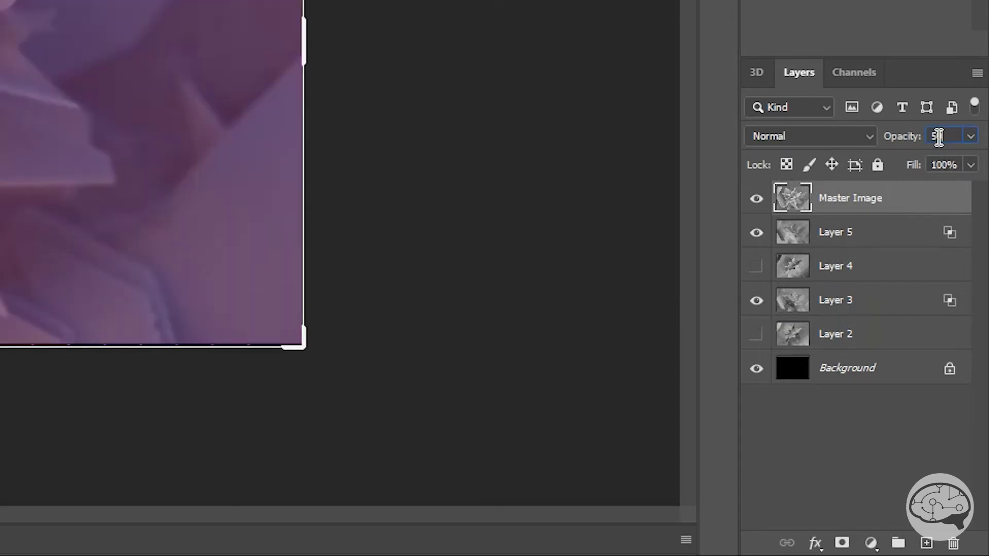
pyautogui.write('0')
pyautogui.press('Return')
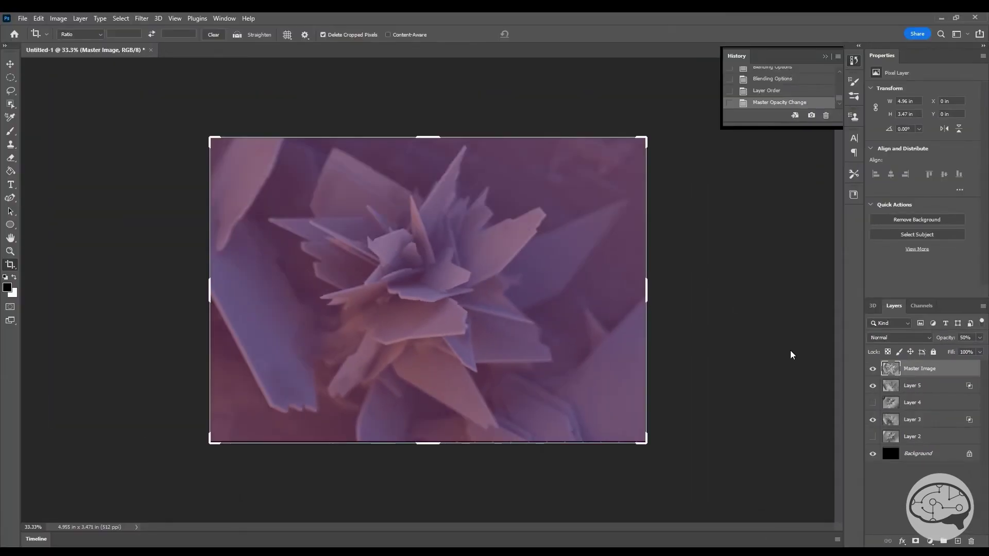
# Flatten the image, discarding the hidden layers, and apply Auto Color to it
pyautogui.click(80, 18)
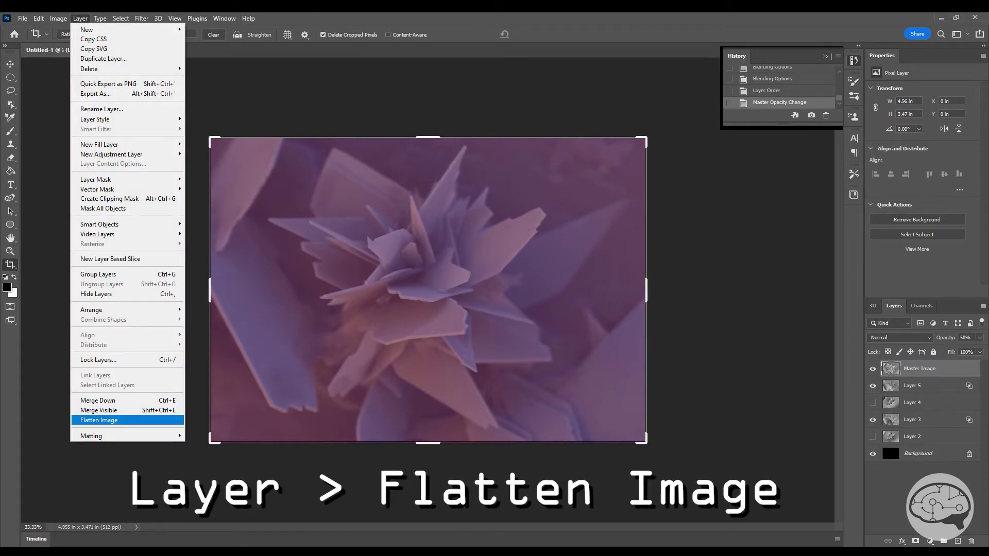
pyautogui.click(105, 420)
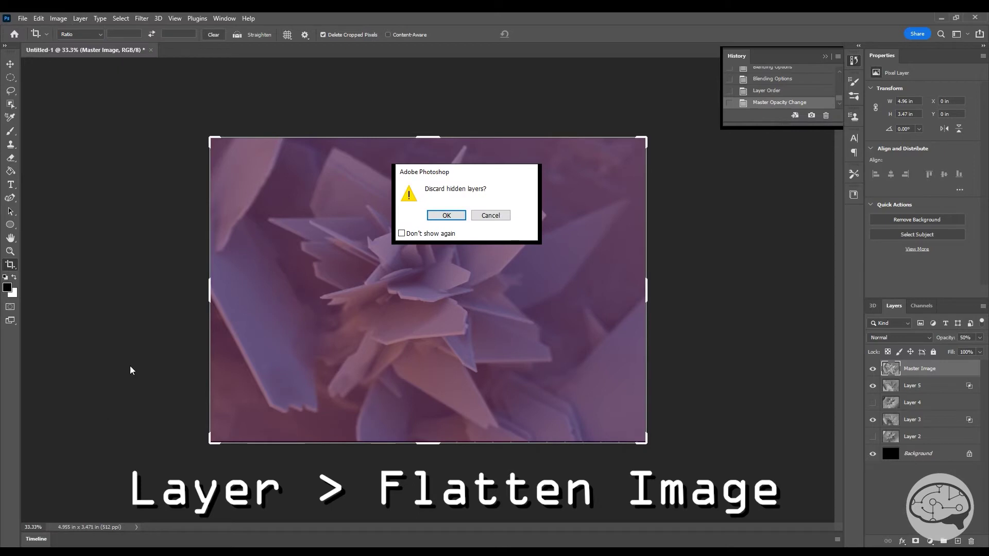
pyautogui.click(447, 216)
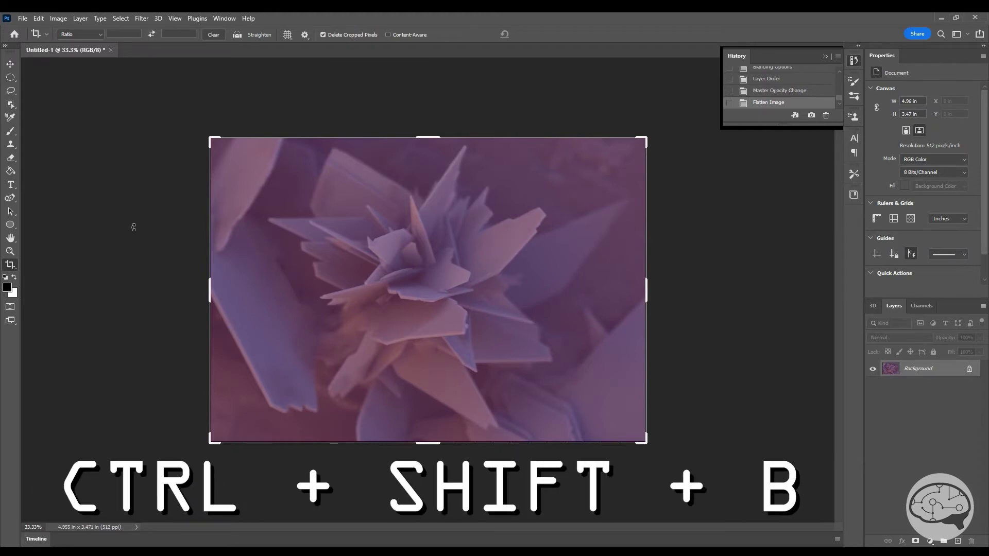
pyautogui.hotkey('ctrl', 'shift', 'b')
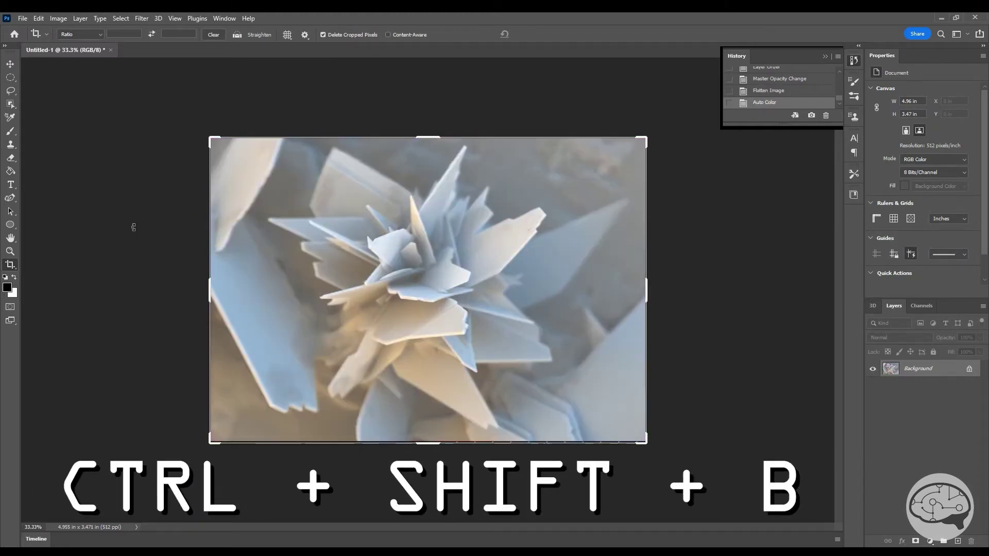
# Adjust the image with Levels, setting the black input level to 81 and the midtones to 0.91
pyautogui.hotkey('ctrl', 'l')
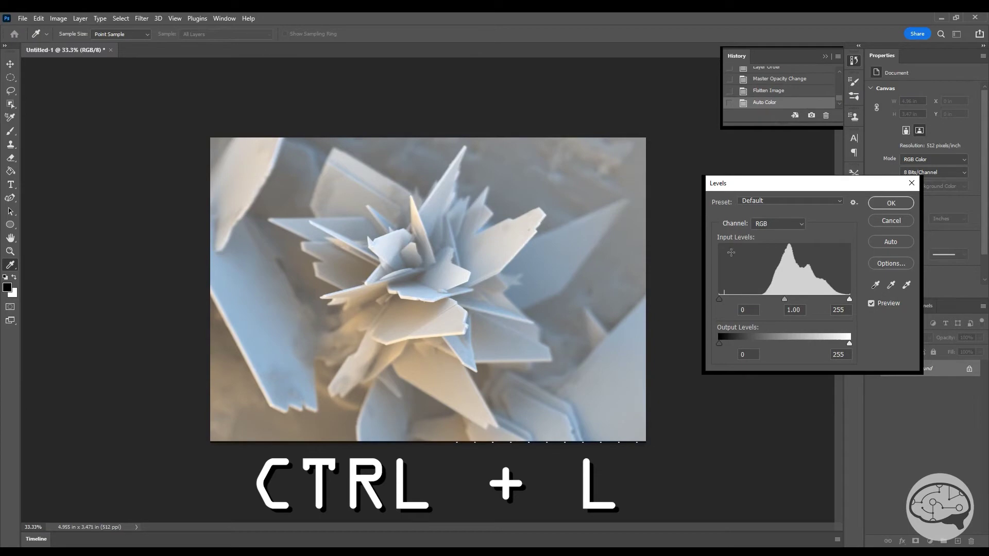
pyautogui.moveTo(719, 298); pyautogui.dragTo(761, 300)
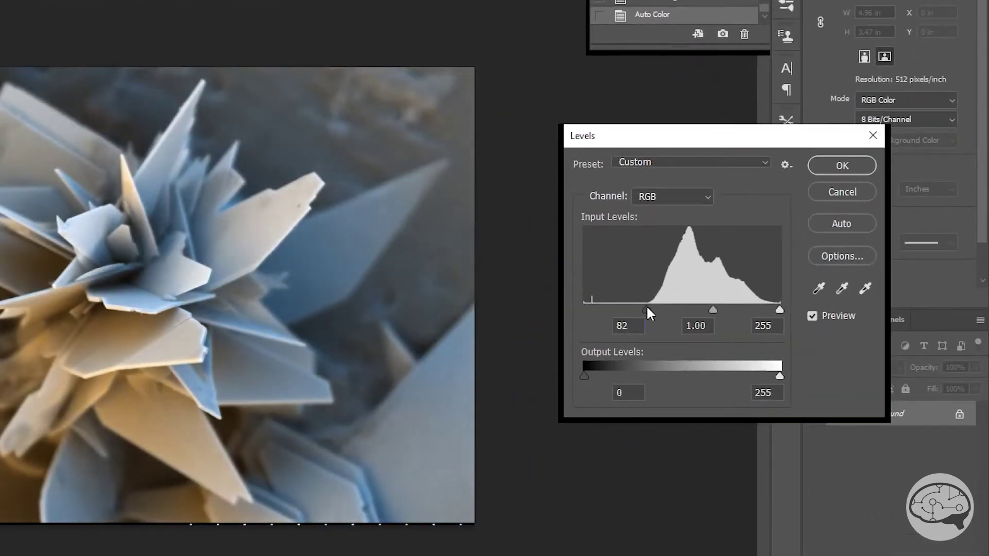
pyautogui.moveTo(714, 311); pyautogui.dragTo(716, 310)
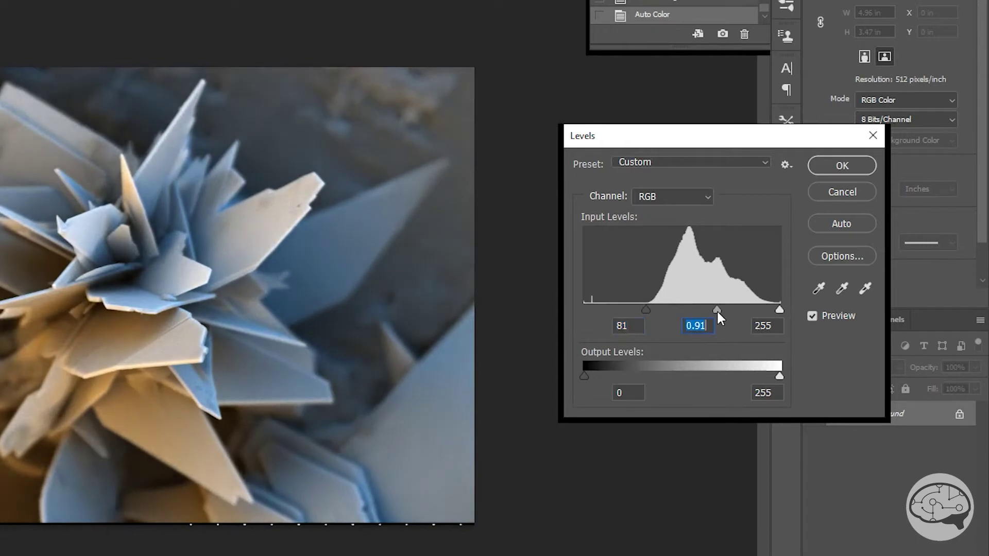
pyautogui.click(843, 167)
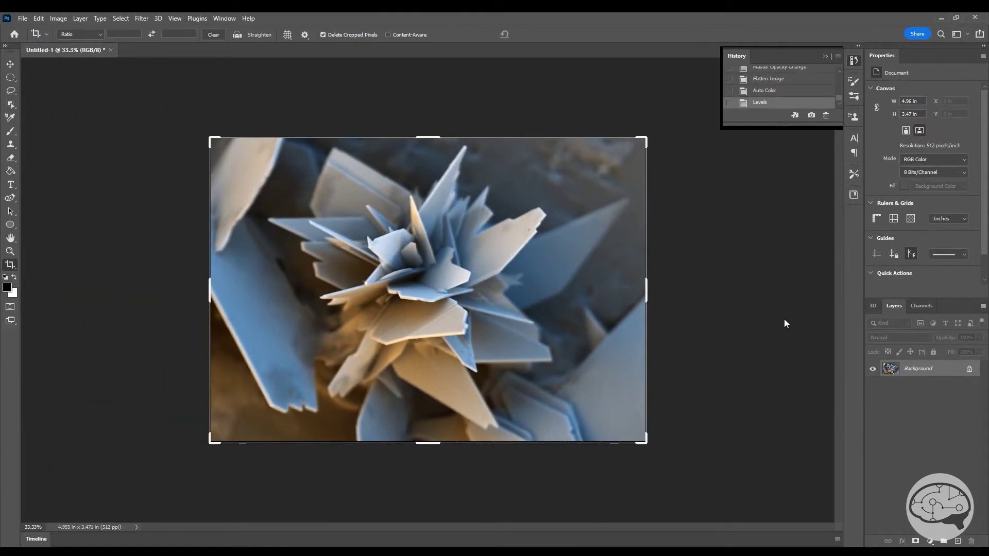
# Adjust the image with Hue/Saturation, setting Hue to -180 and Saturation to -29
pyautogui.click(10, 65)
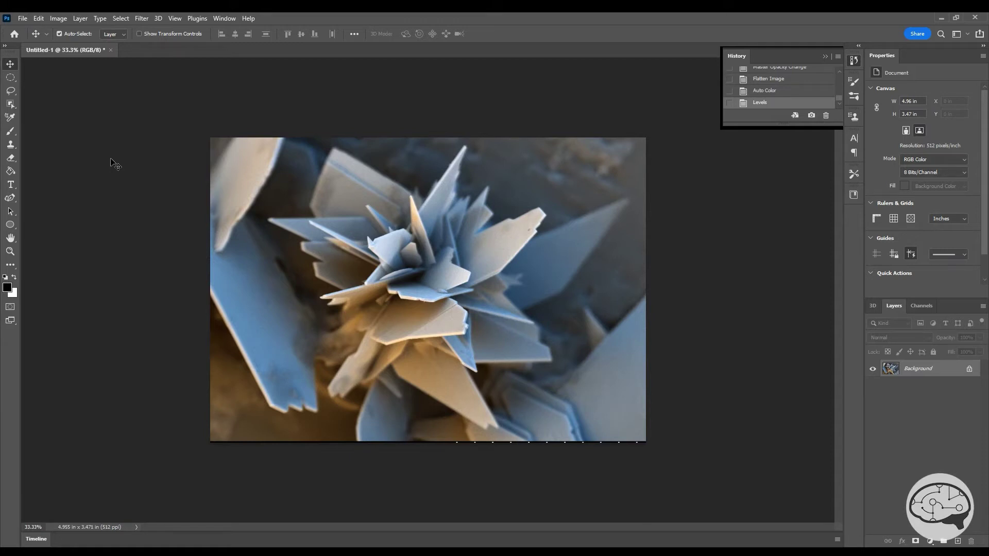
pyautogui.hotkey('ctrl', 'u')
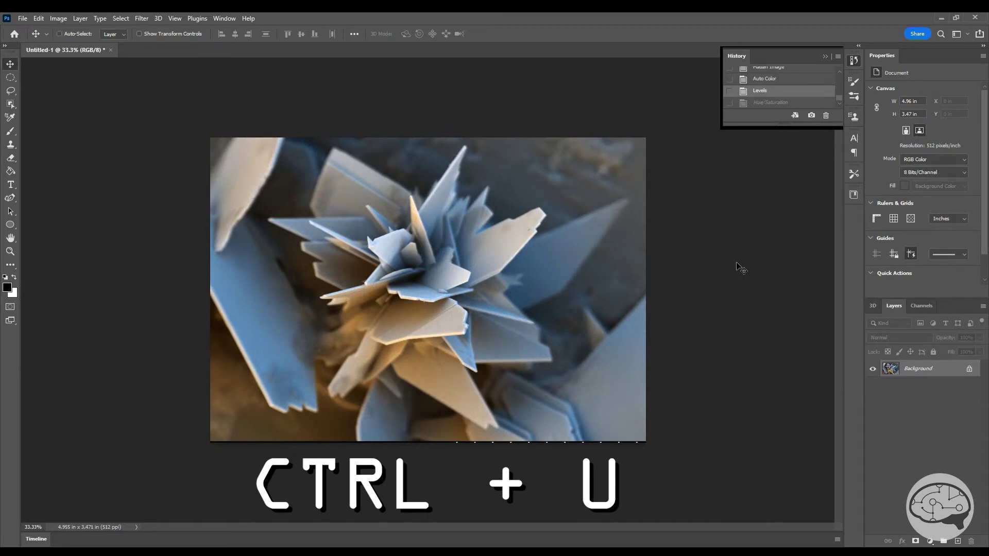
pyautogui.hotkey('ctrl', 'u')
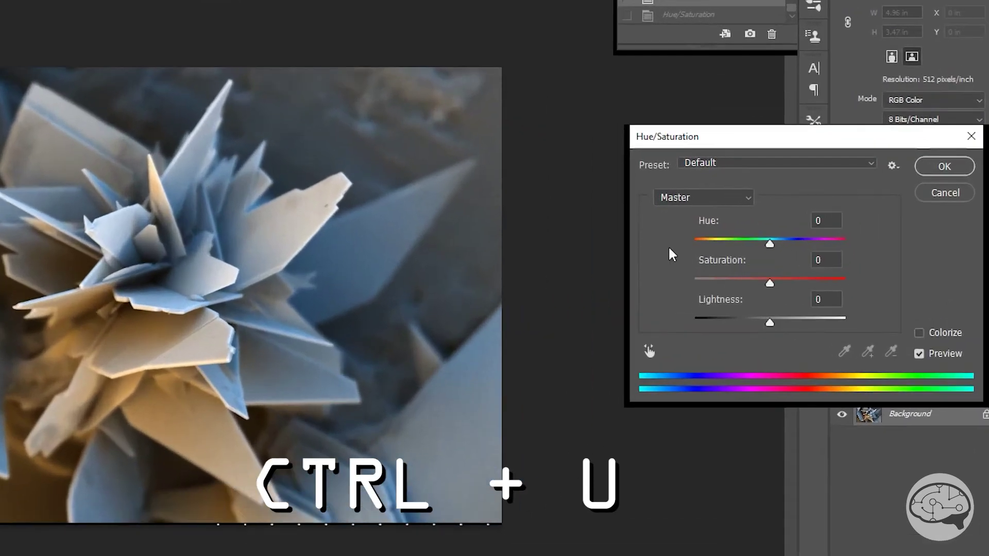
pyautogui.moveTo(768, 242); pyautogui.dragTo(688, 278)
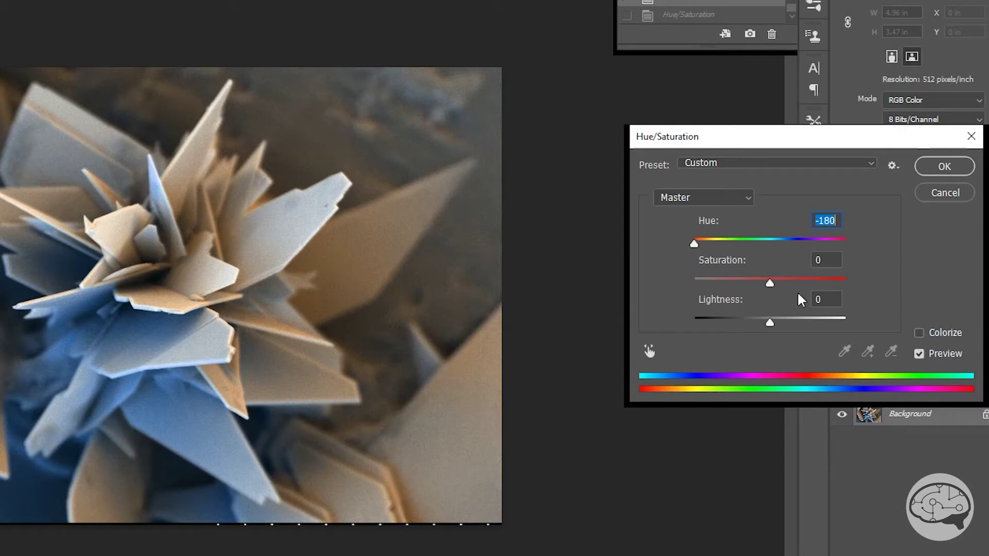
pyautogui.moveTo(770, 283); pyautogui.dragTo(742, 293)
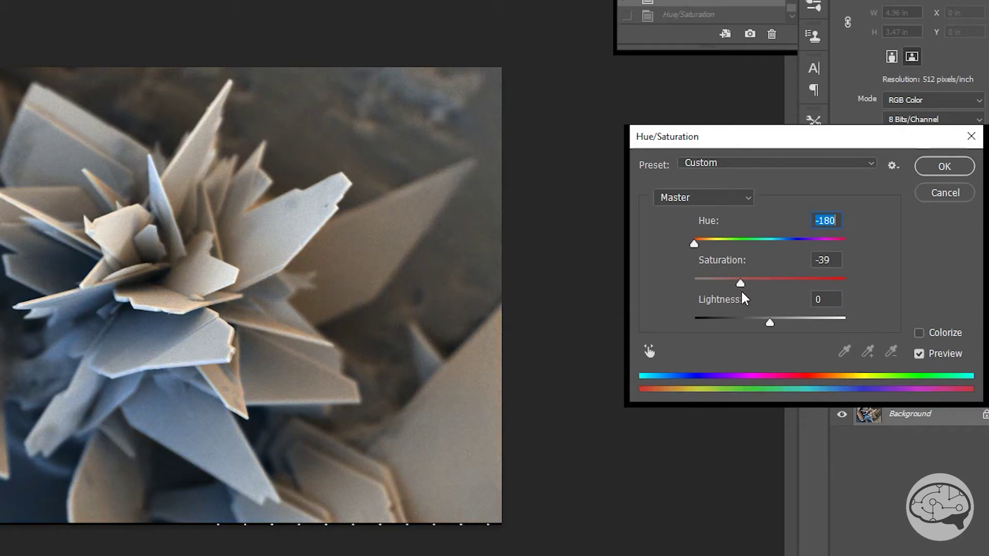
pyautogui.moveTo(741, 292)
pyautogui.mouseDown()
pyautogui.moveTo(851, 291)
pyautogui.moveTo(737, 293)
pyautogui.moveTo(749, 294)
pyautogui.mouseUp()
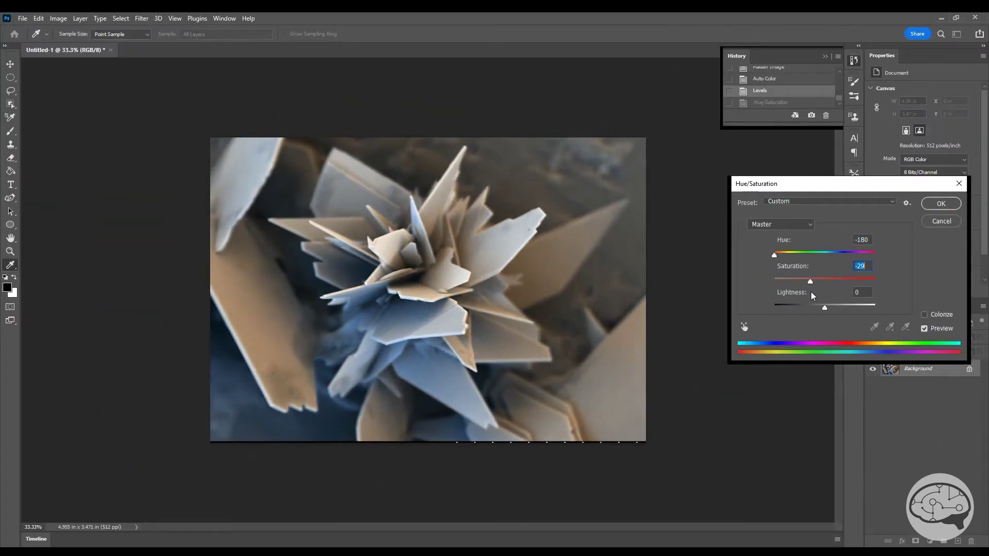
pyautogui.click(937, 182)
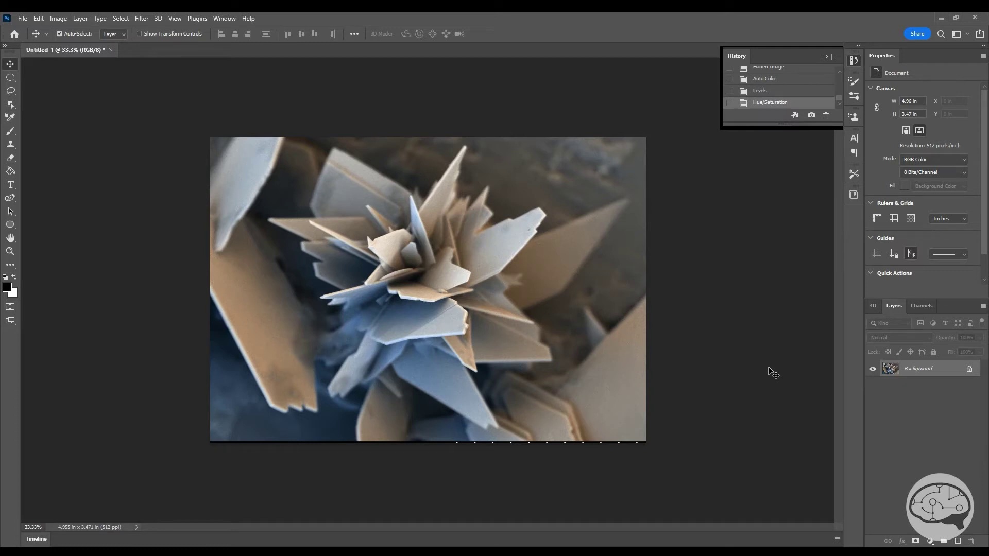
# Enlarge the history list and revert to the last Blending Options state, before the Master Image layer was reordered
pyautogui.moveTo(784, 126); pyautogui.dragTo(790, 278)
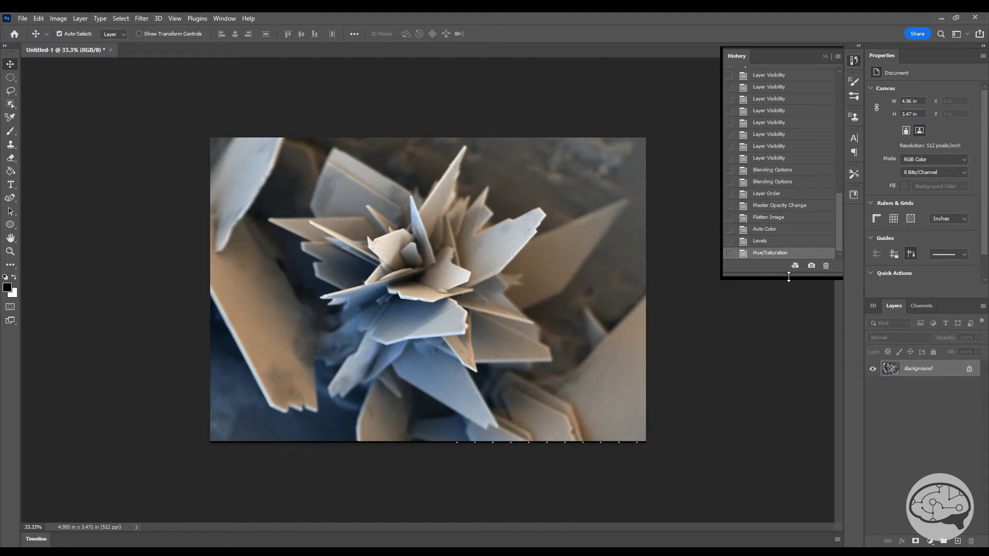
pyautogui.click(778, 195)
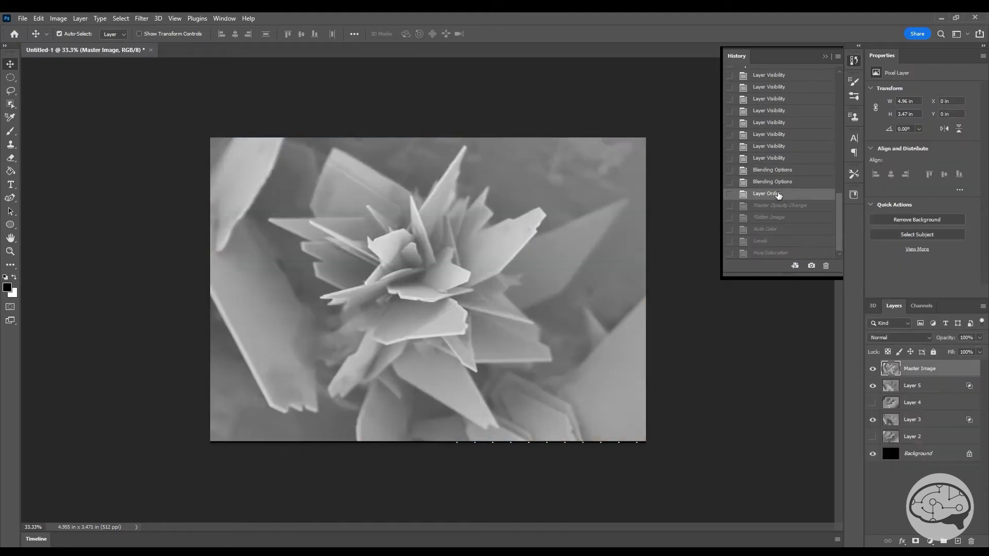
pyautogui.click(785, 184)
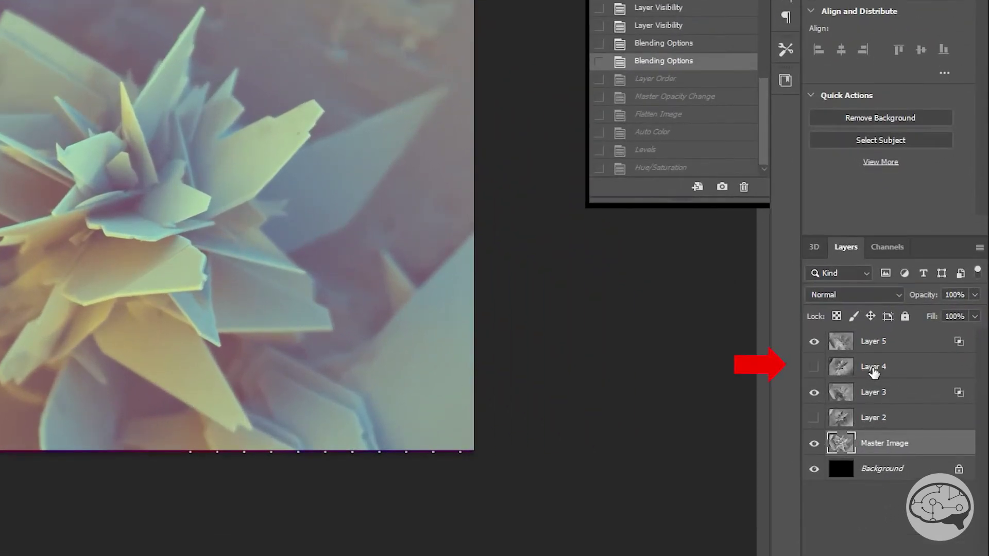
# Show Layer 4 and limit it to the green channel by turning off R and B in its Blending Options
pyautogui.click(873, 369)
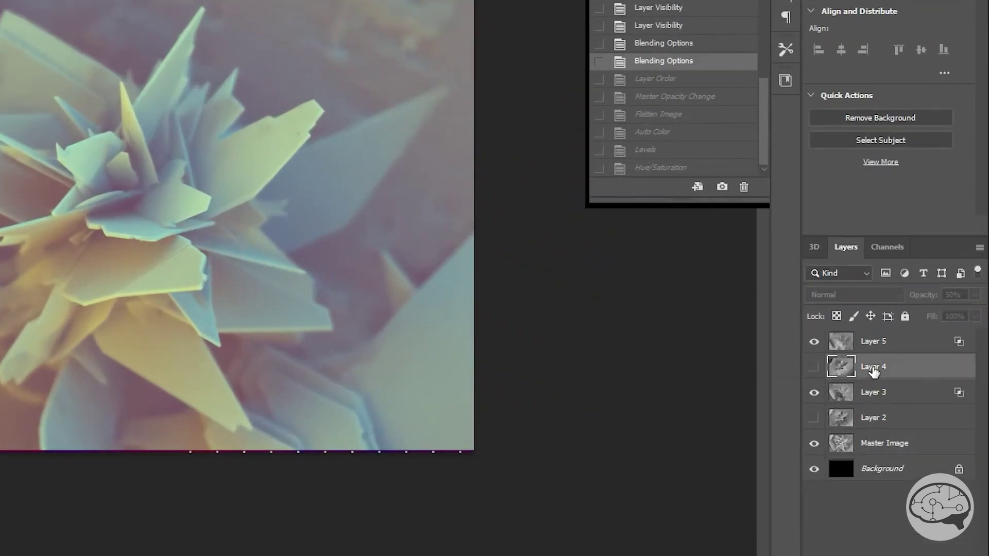
pyautogui.click(814, 367)
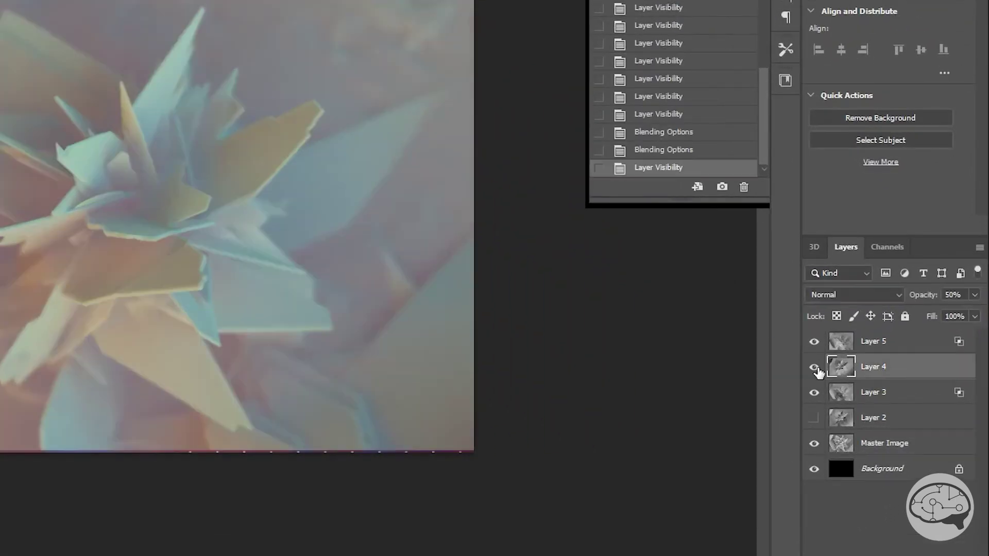
pyautogui.rightClick(898, 369)
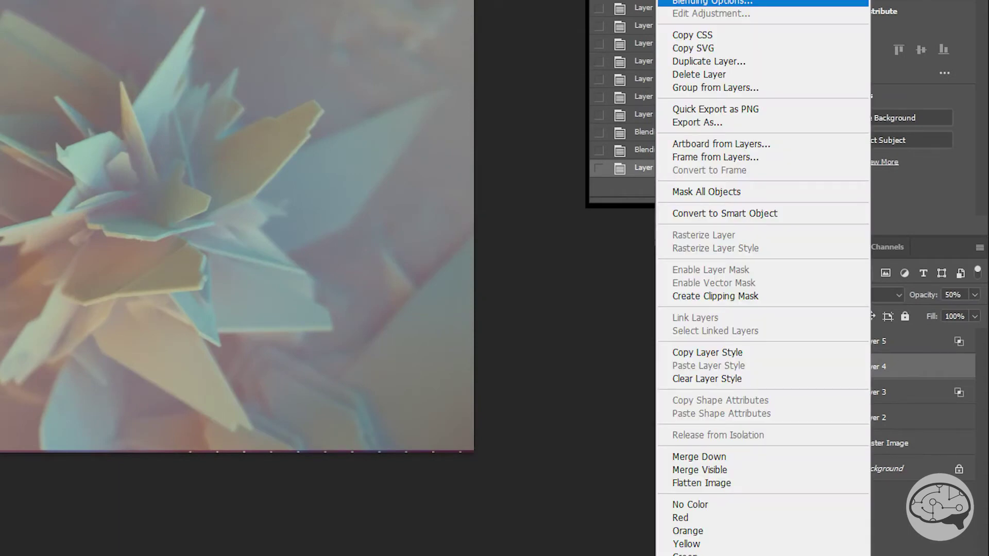
pyautogui.click(712, 2)
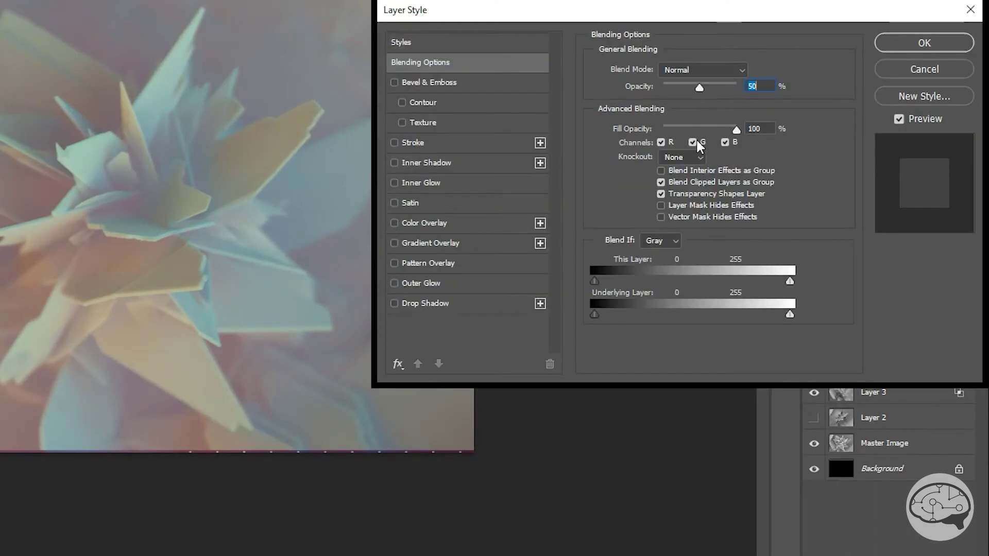
pyautogui.click(661, 143)
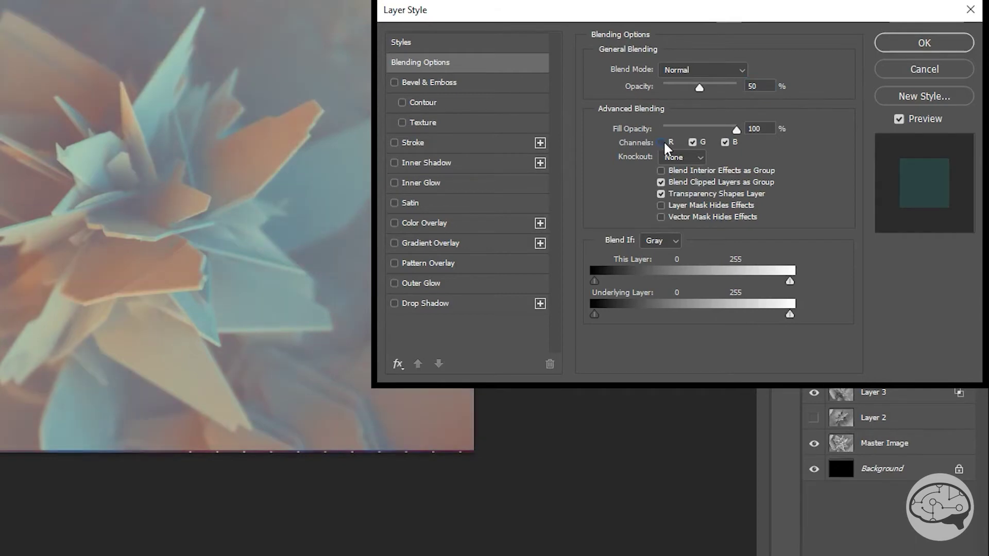
pyautogui.click(726, 143)
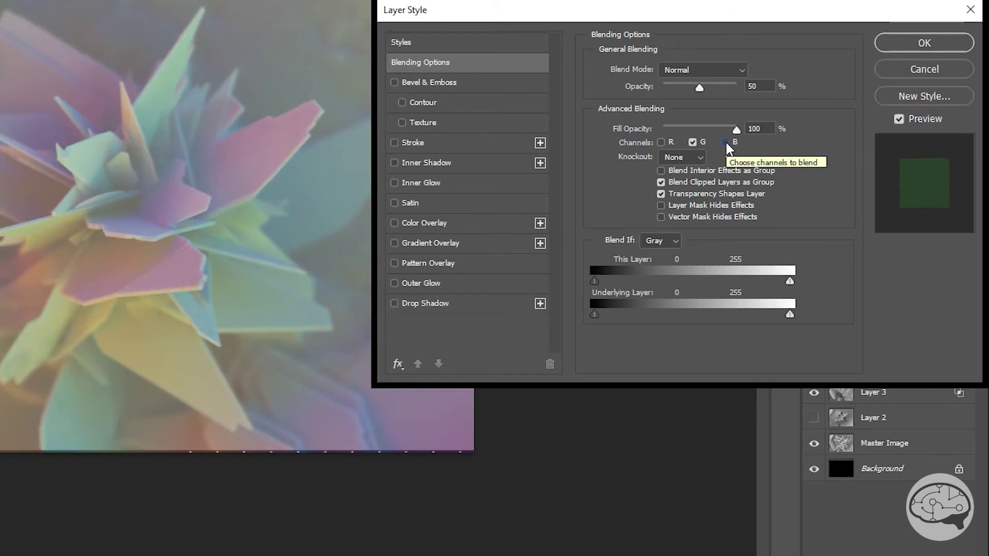
pyautogui.click(893, 44)
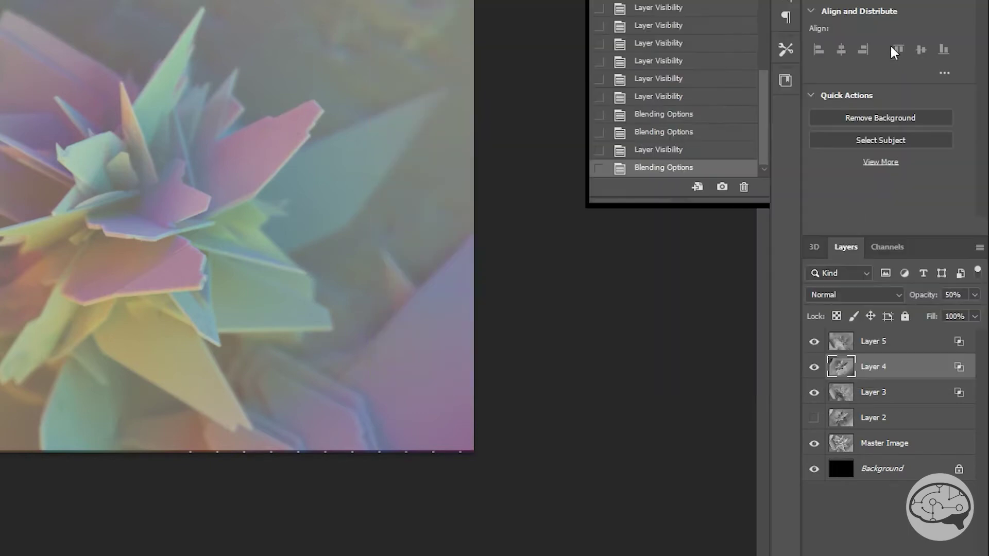
# Move the Master Image layer above Layer 5 and set its opacity to 50%
pyautogui.click(897, 451)
pyautogui.moveTo(926, 448); pyautogui.dragTo(847, 336)
pyautogui.click(951, 294)
pyautogui.write('50')
pyautogui.press('Return')
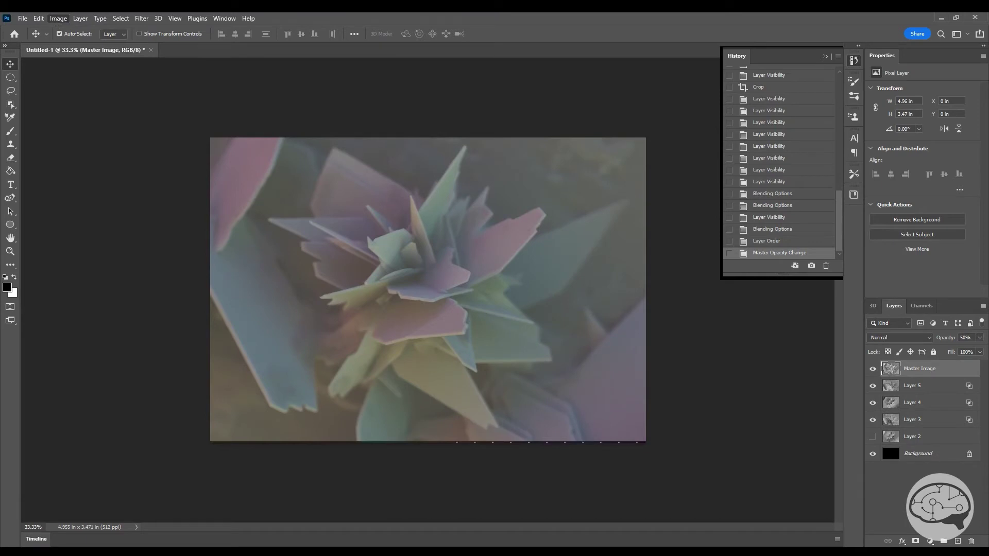
# Flatten the three-channel composite, discarding the hidden layer, and apply Auto Color
pyautogui.click(79, 18)
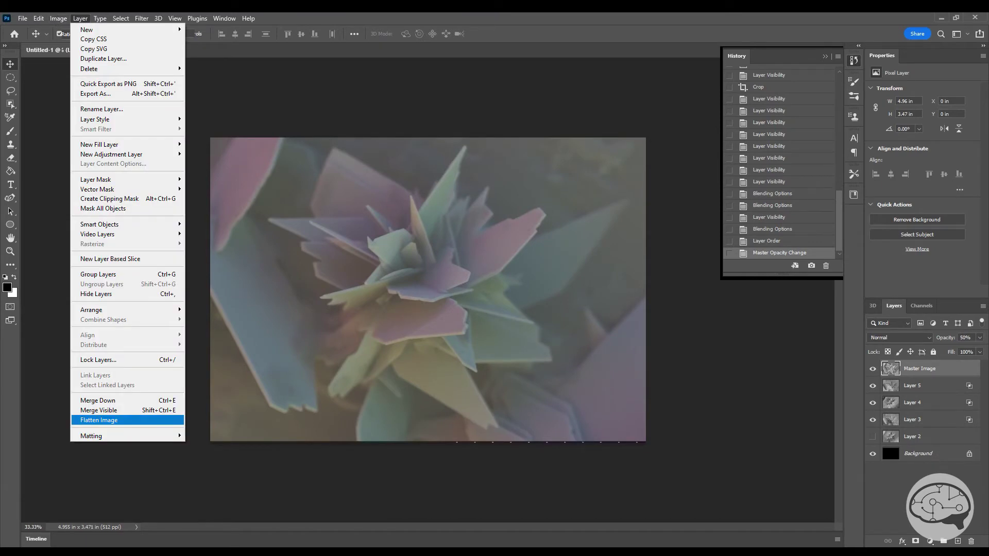
pyautogui.click(97, 421)
pyautogui.press('Return')
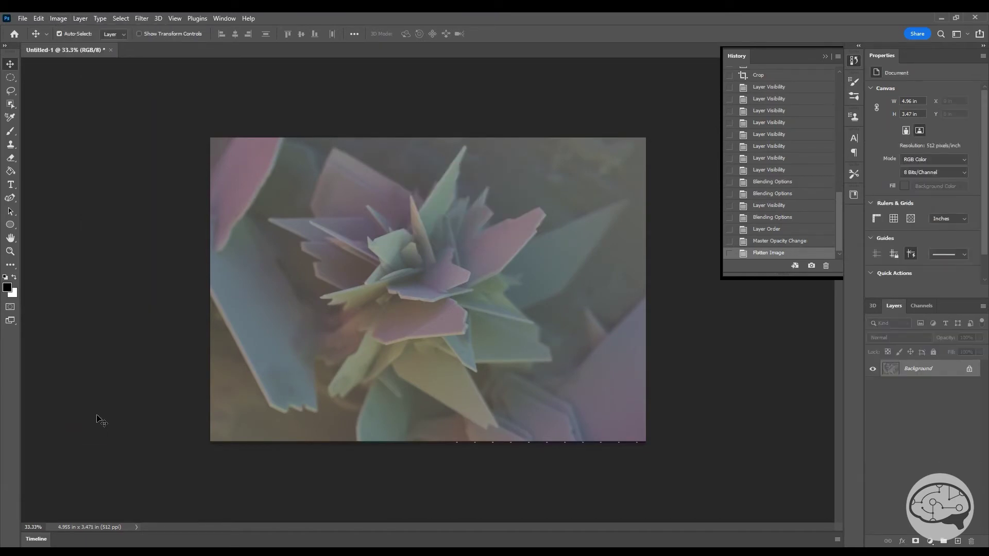
pyautogui.hotkey('ctrl', 'shift', 'b')
# Adjust the image with Levels, setting the input levels to 81 for black, 0.84 for midtones and 249 for white
pyautogui.hotkey('ctrl', 'l')
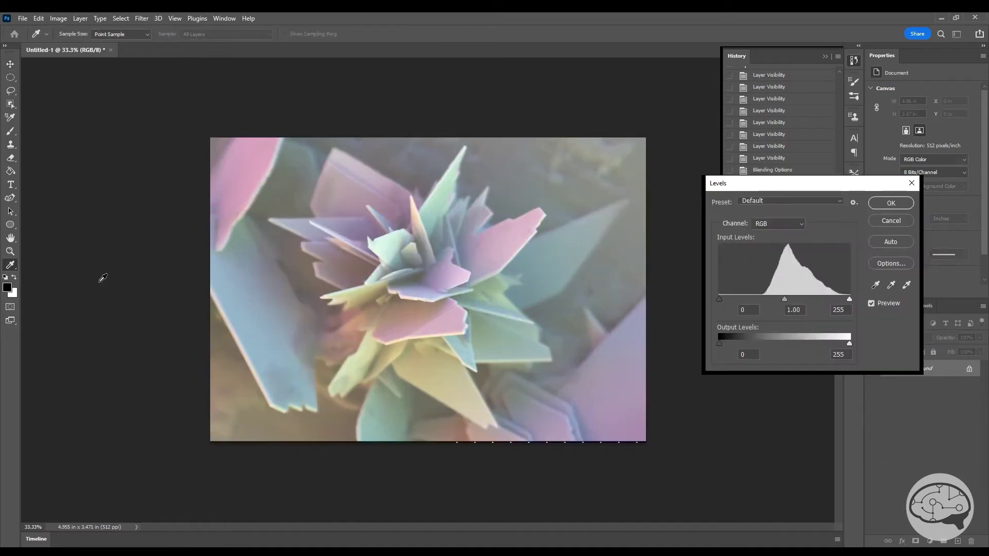
pyautogui.moveTo(721, 298); pyautogui.dragTo(760, 297)
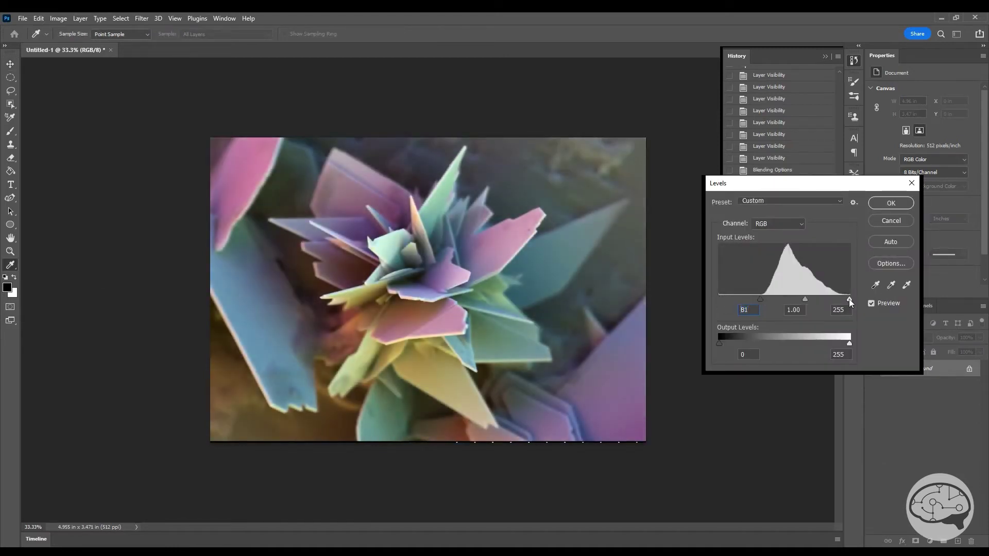
pyautogui.moveTo(849, 299); pyautogui.dragTo(808, 301)
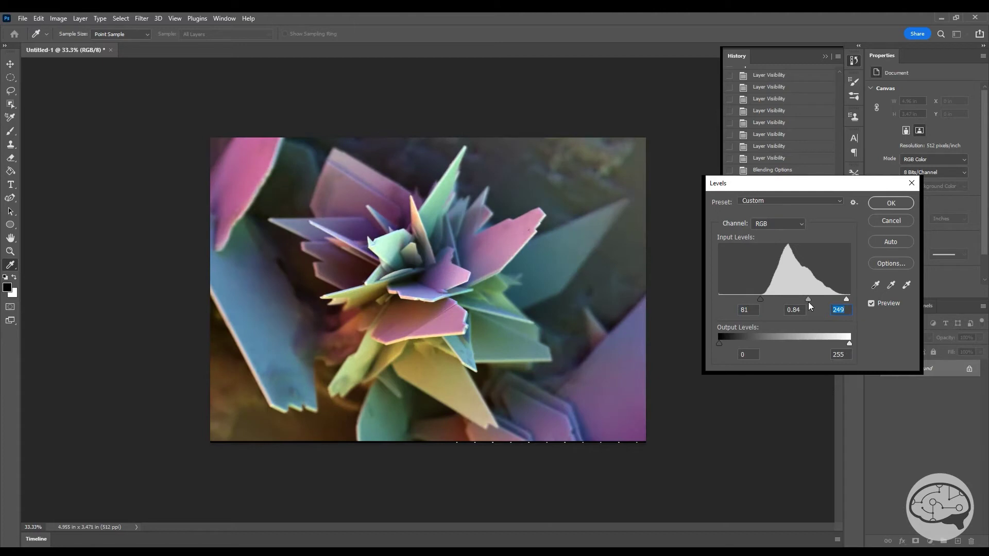
pyautogui.click(889, 204)
# Adjust the image with Hue/Saturation, setting Hue to -180 and Saturation to -47
pyautogui.hotkey('ctrl', 'u')
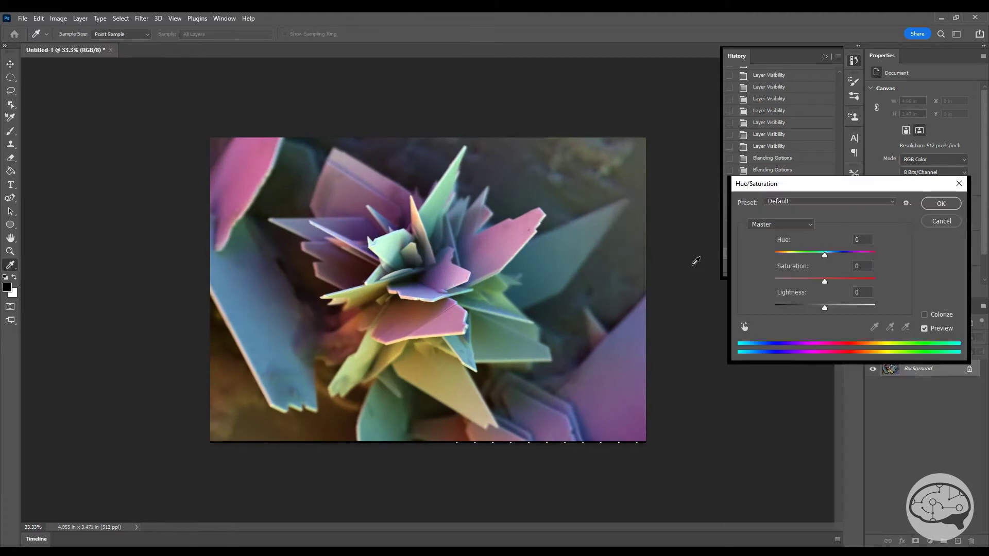
pyautogui.moveTo(824, 255); pyautogui.dragTo(803, 292)
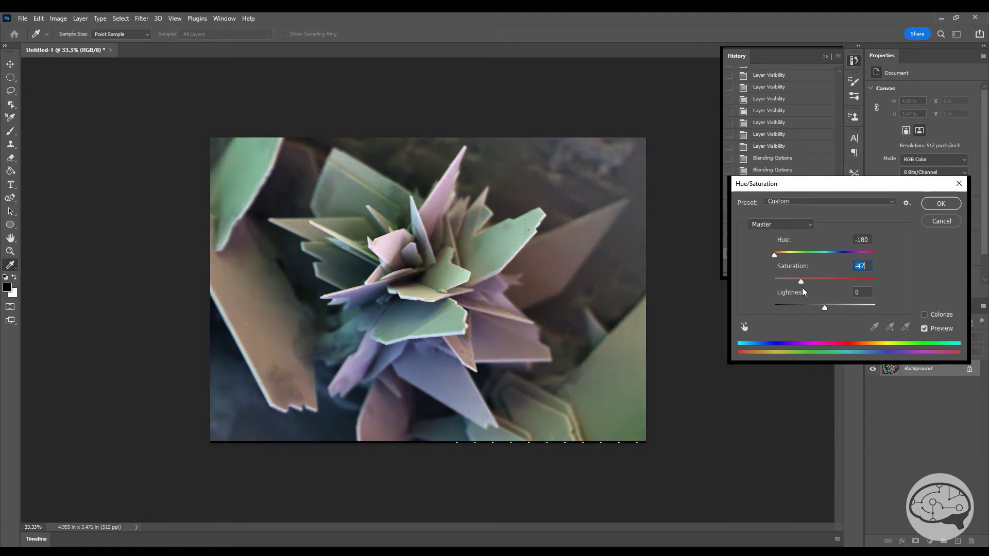
pyautogui.click(941, 203)
pyautogui.press('v')
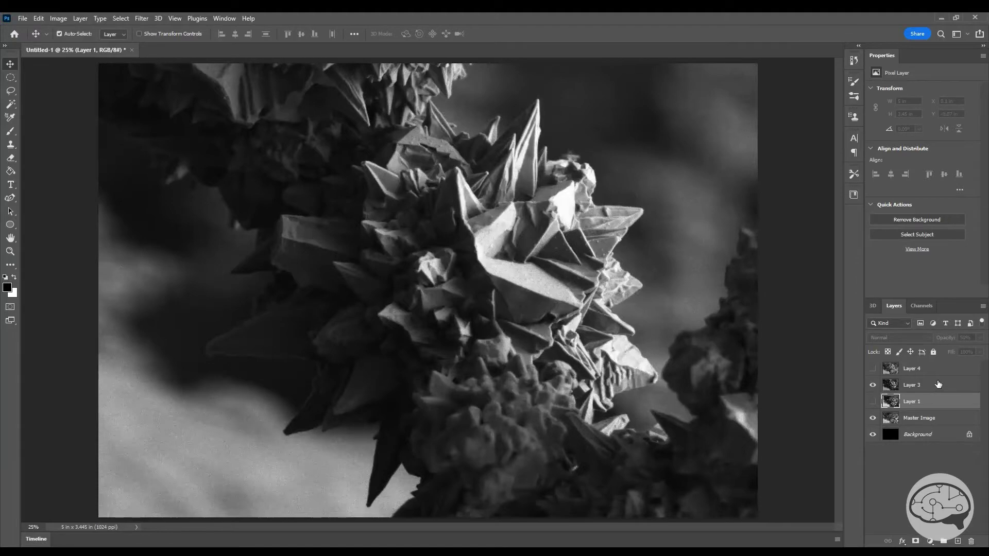
# Set Layer 3 of the spiky crystal micrograph to 50% opacity and move it slightly to align it with the Master Image
pyautogui.click(937, 385)
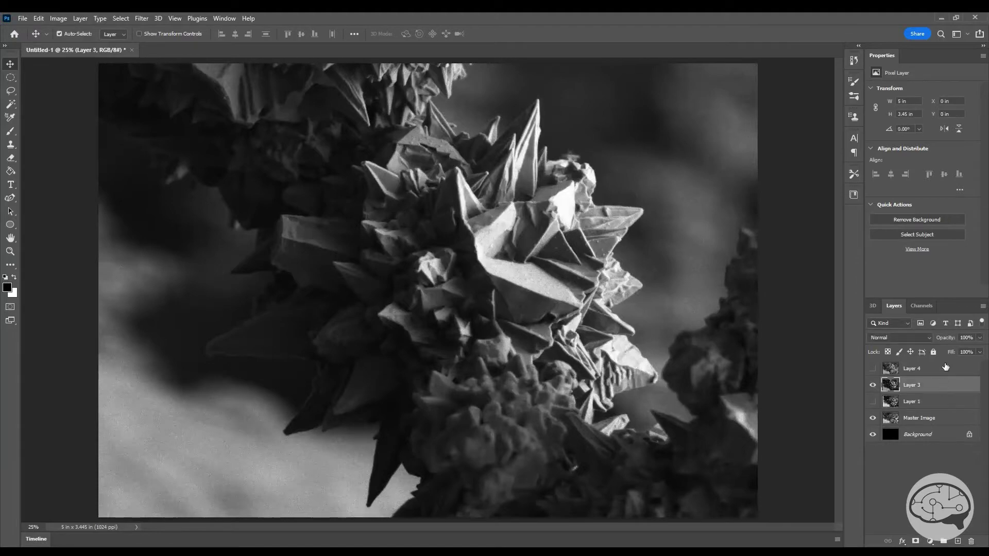
pyautogui.click(965, 337)
pyautogui.write('50')
pyautogui.press('Return')
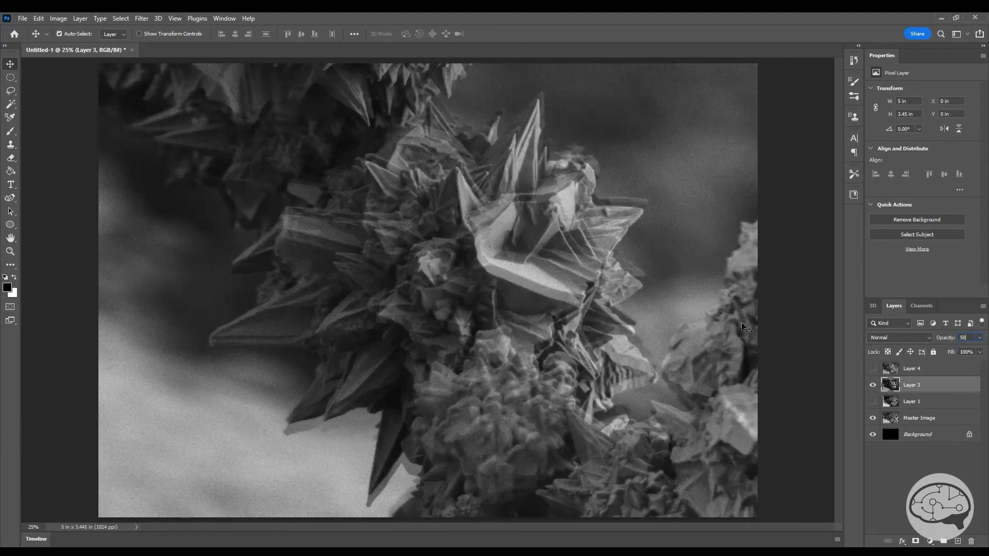
pyautogui.moveTo(464, 332); pyautogui.dragTo(468, 320)
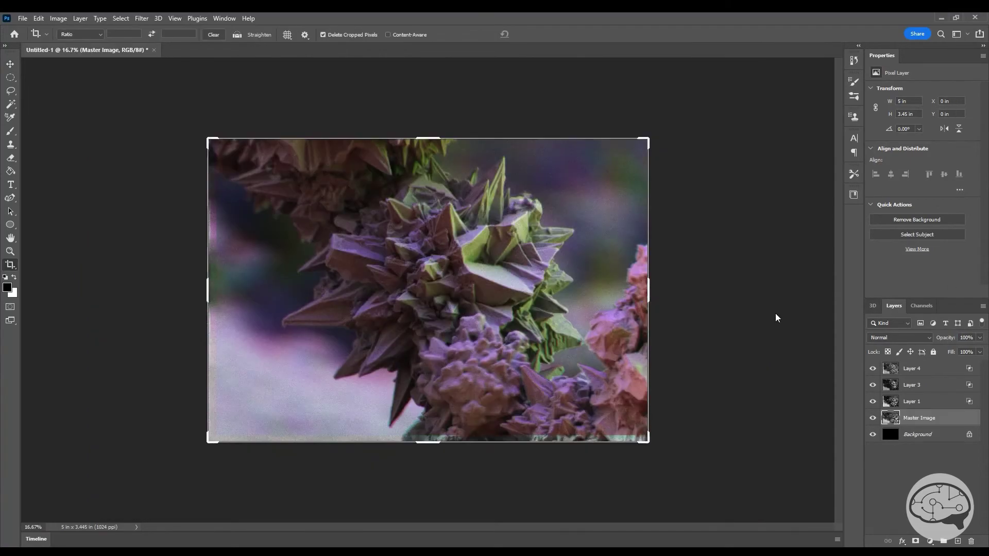
# Adjust the flattened crystal micrograph with Levels, lowering the white input level to 219
pyautogui.click(912, 384)
pyautogui.doubleClick(889, 418)
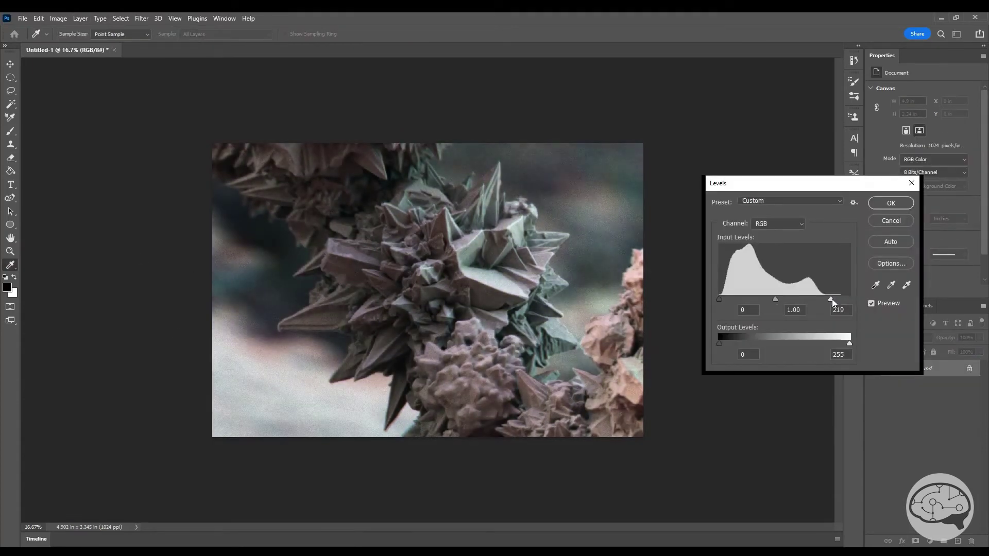
pyautogui.moveTo(832, 303); pyautogui.dragTo(737, 303)
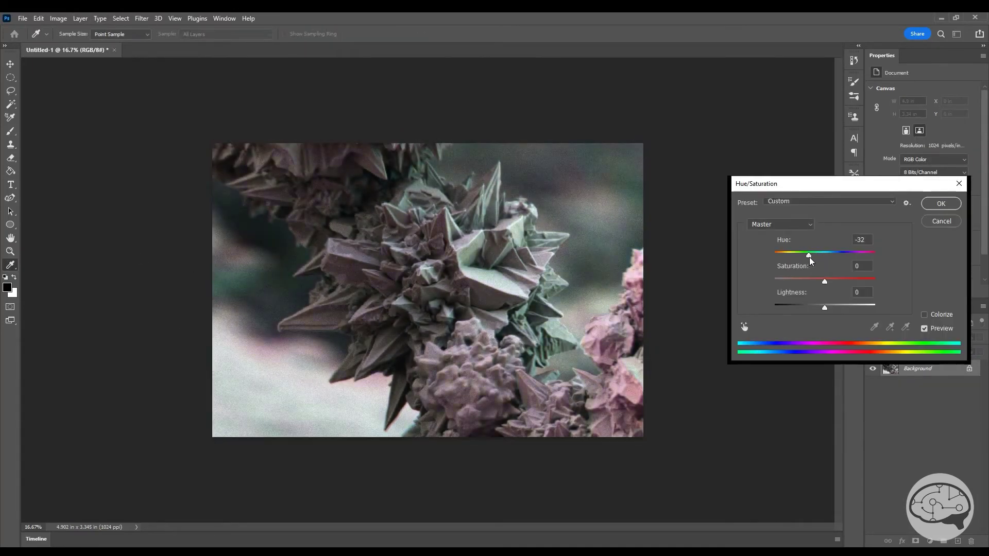
# Shift the hue and reduce the saturation of the crystal micrograph with Hue/Saturation
pyautogui.moveTo(813, 255); pyautogui.dragTo(877, 254)
pyautogui.moveTo(824, 281); pyautogui.dragTo(809, 294)
pyautogui.moveTo(875, 255); pyautogui.dragTo(847, 258)
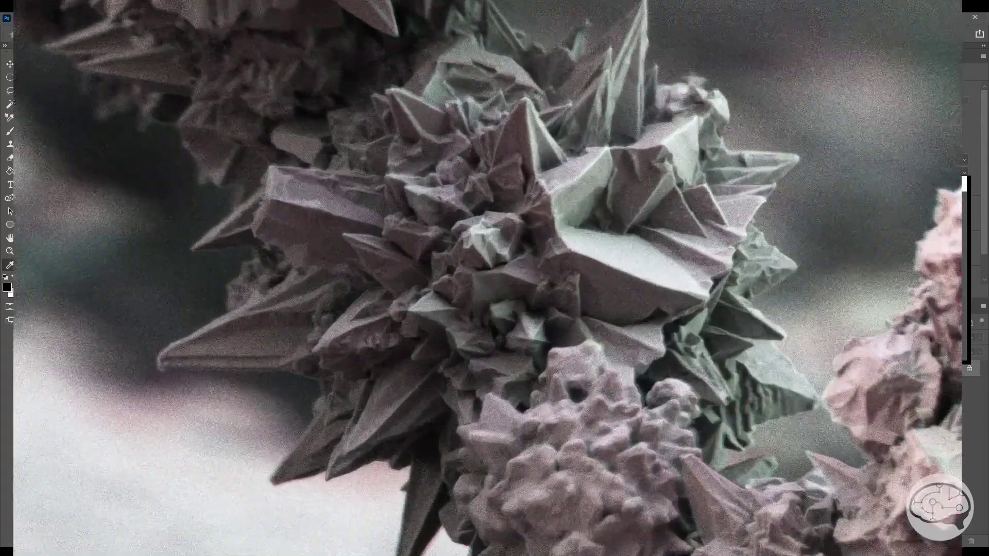